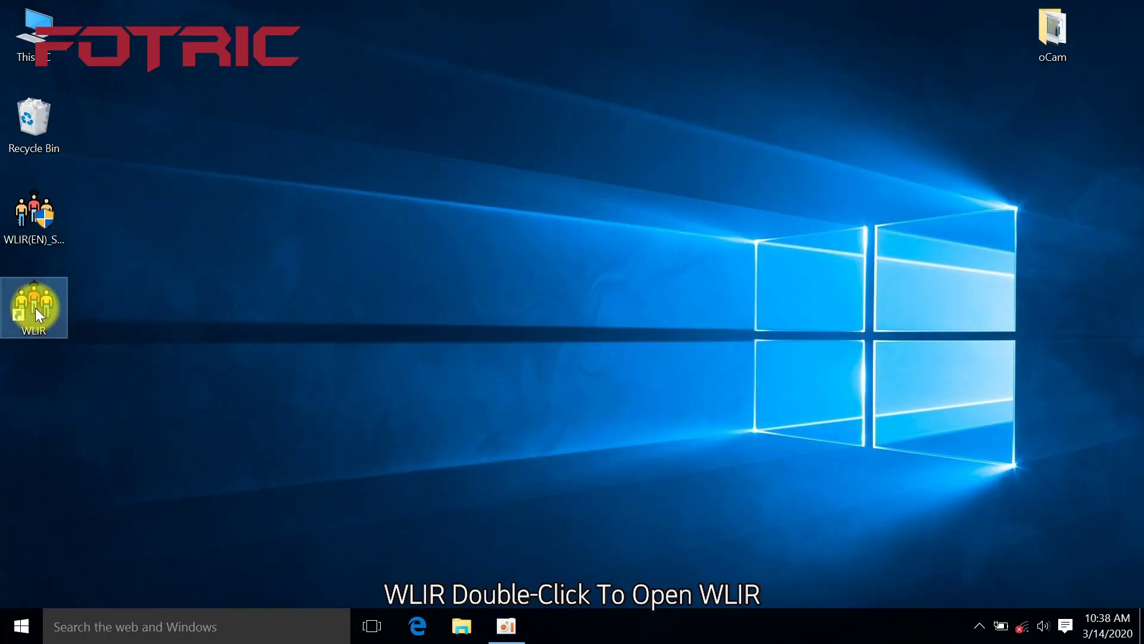
Step: Launch the screening app, activate AI face detection under Common settings, and save
double_click(35, 308)
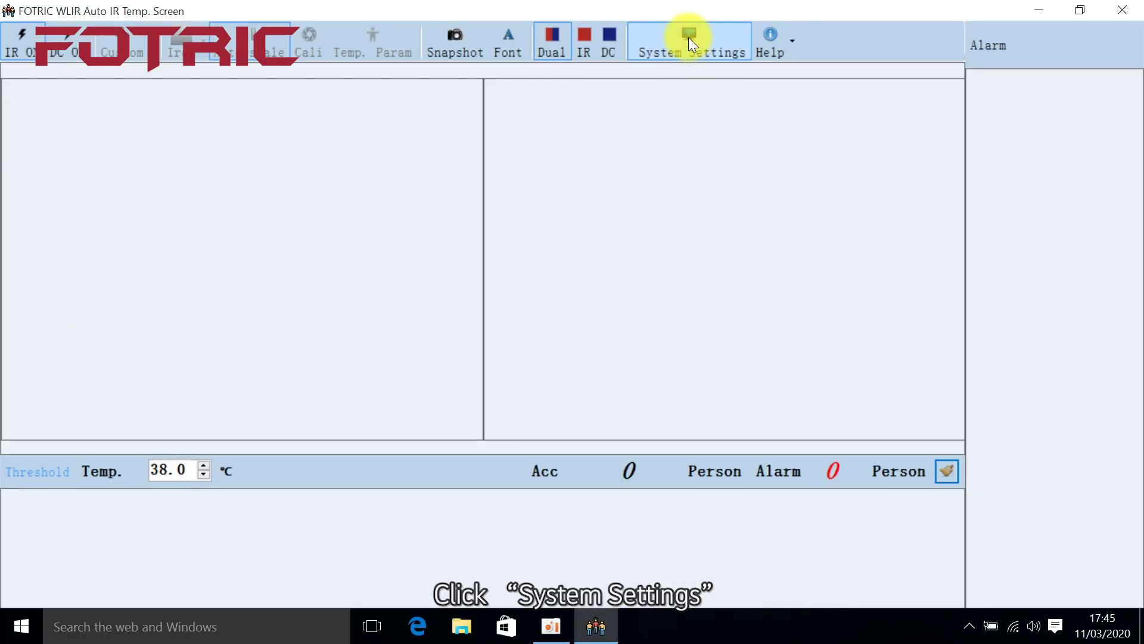
left_click(688, 37)
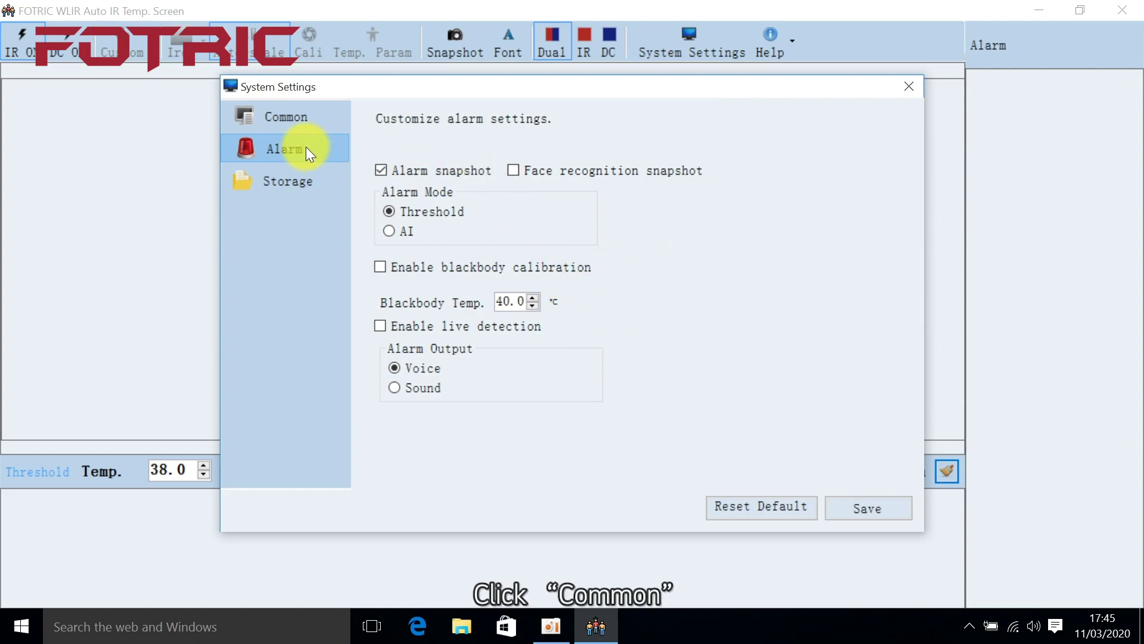
left_click(317, 115)
left_click(549, 253)
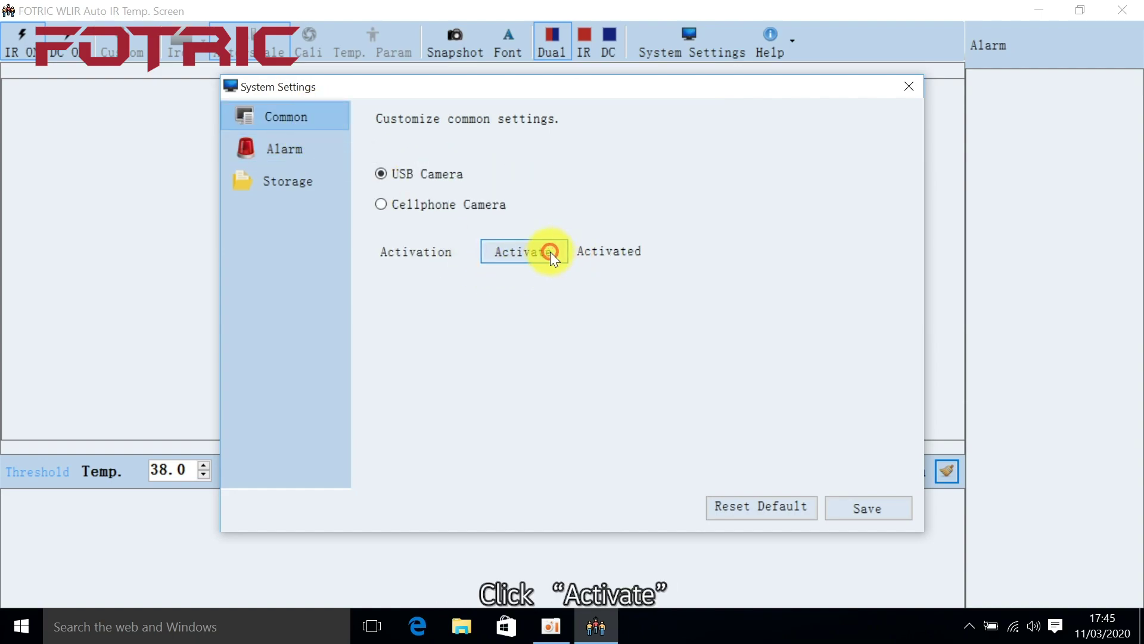
left_click(646, 352)
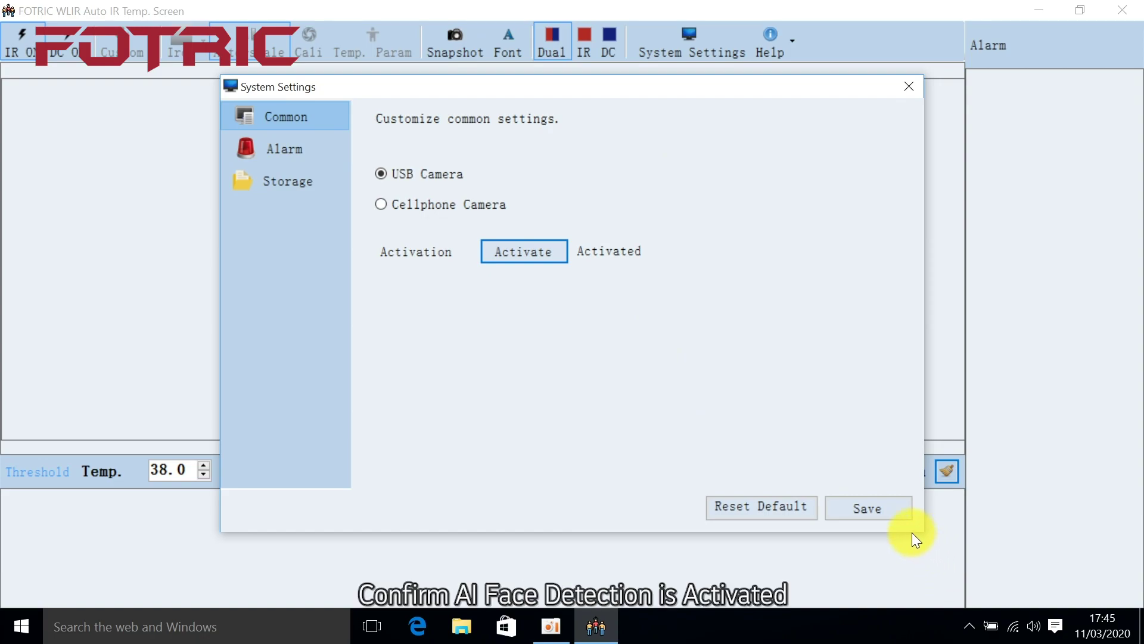
left_click(891, 504)
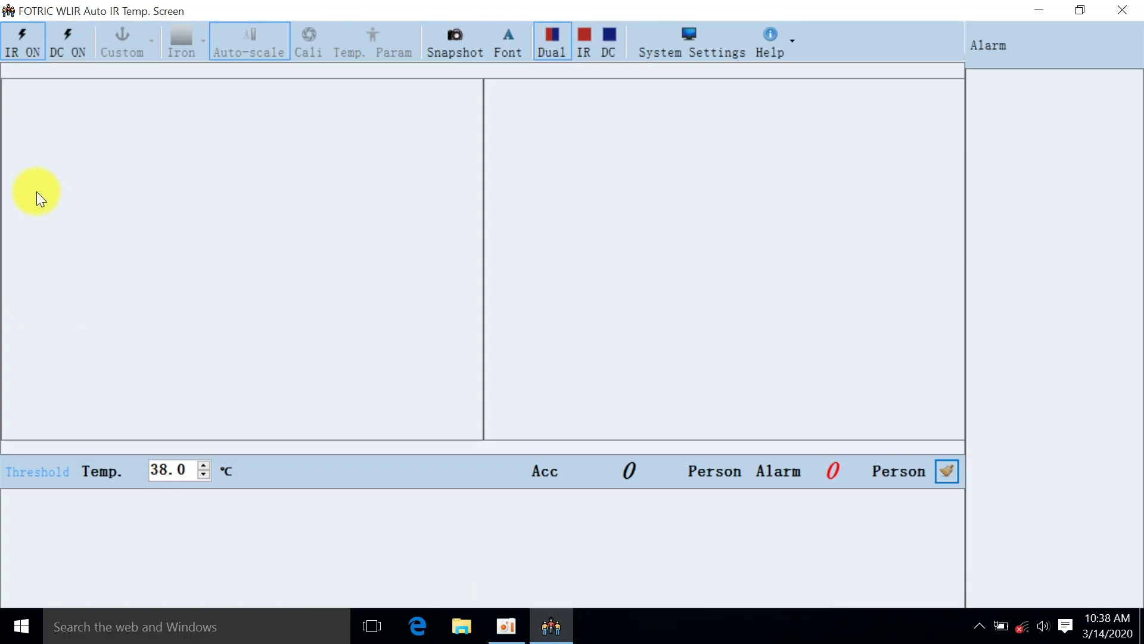
Step: Turn on the thermal feed and the Logitech HD Webcam C310 visible feed
left_click(28, 55)
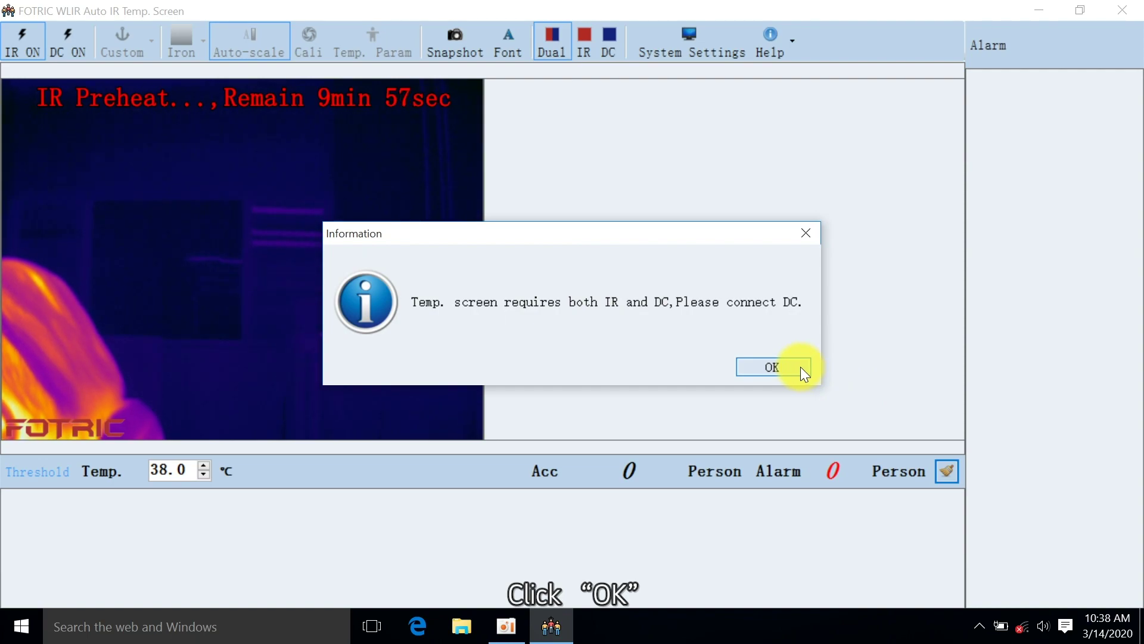
left_click(799, 367)
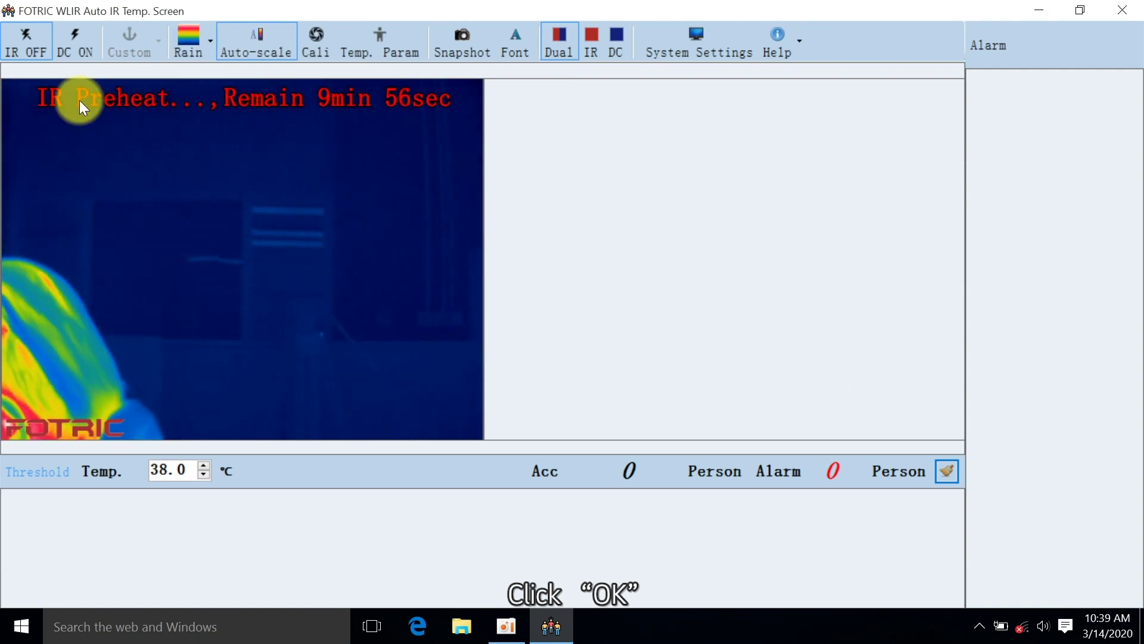
left_click(82, 46)
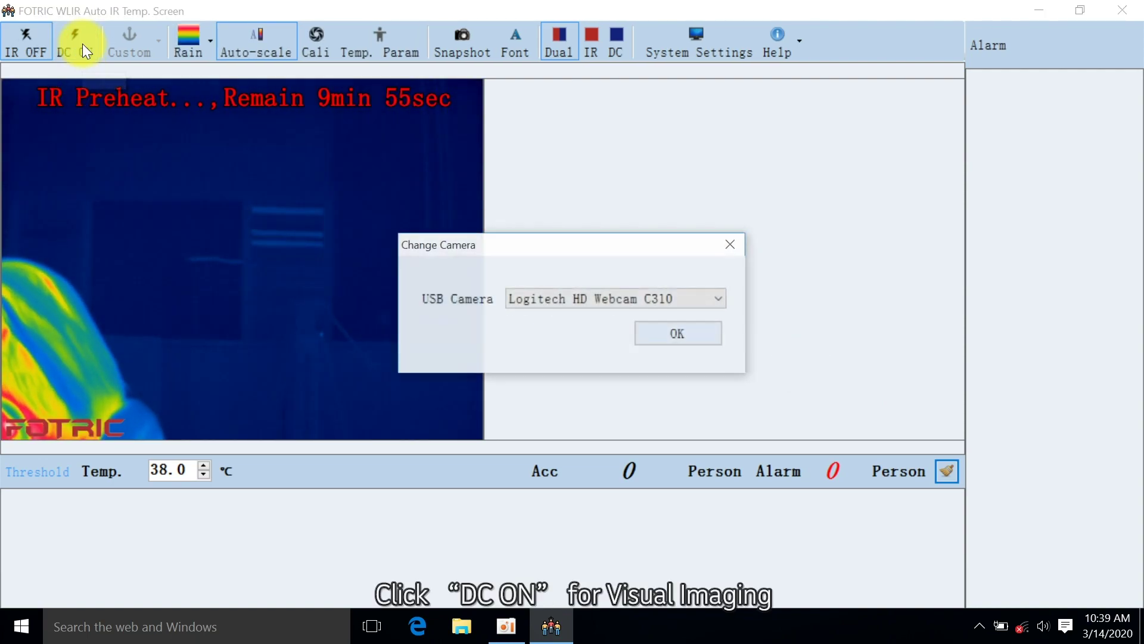
left_click(678, 297)
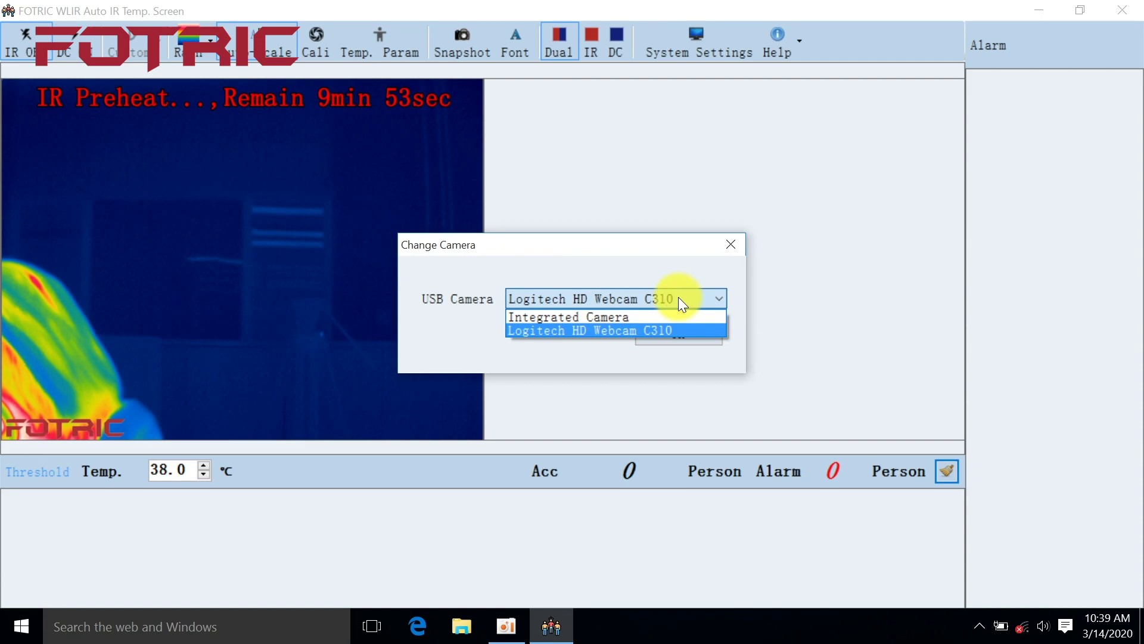
left_click(647, 326)
left_click(708, 339)
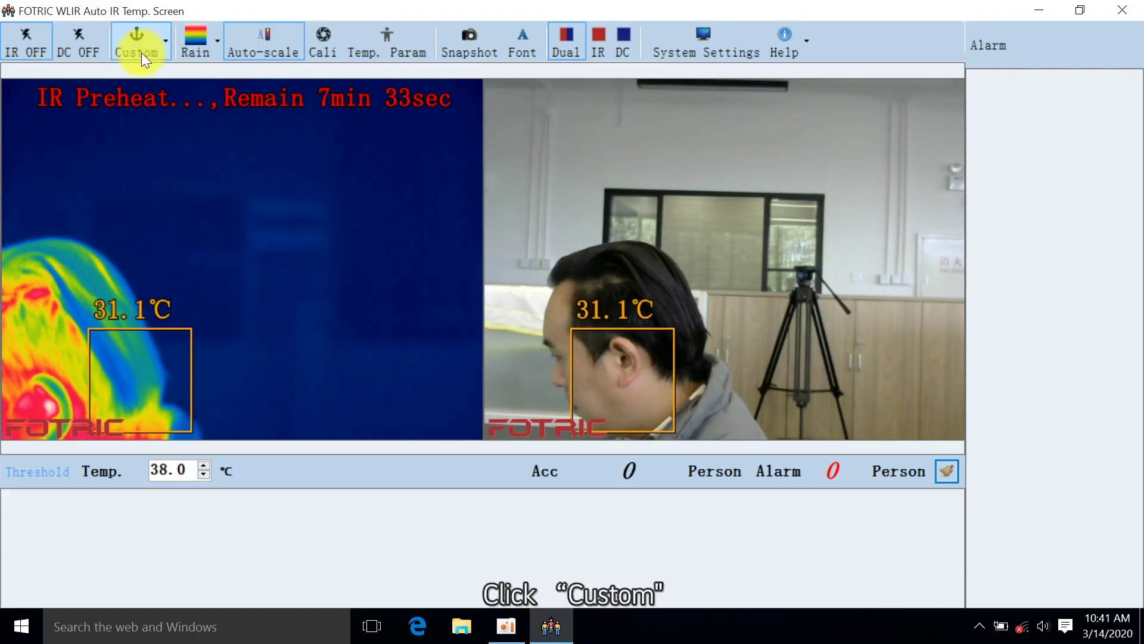
Step: Switch the match distance preset to Custom and confirm the mode change
left_click(142, 45)
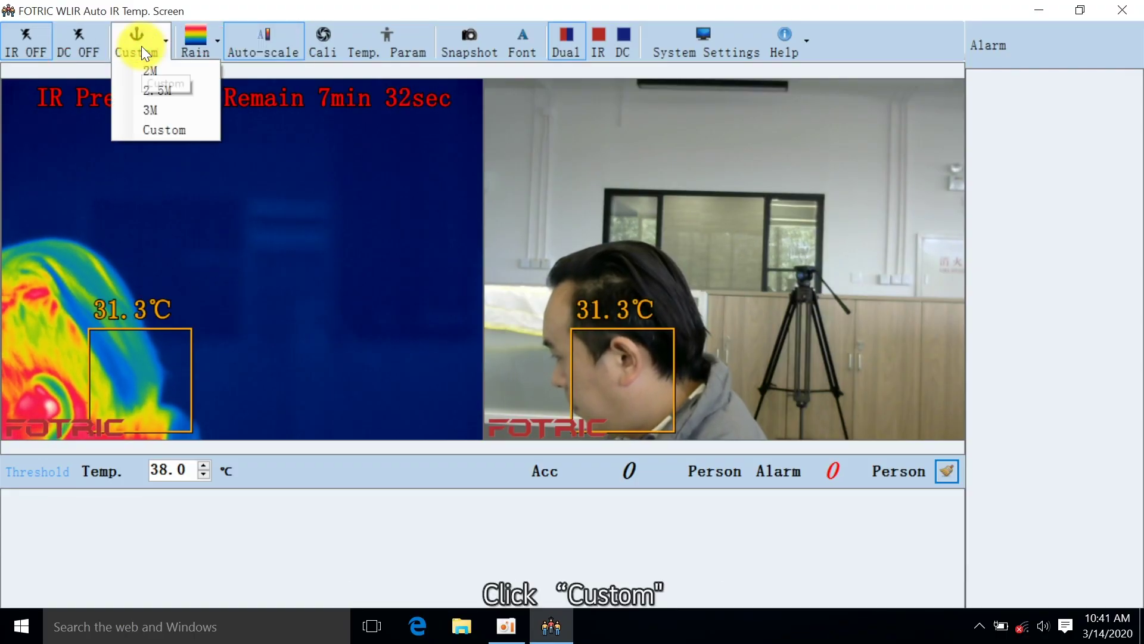
left_click(168, 131)
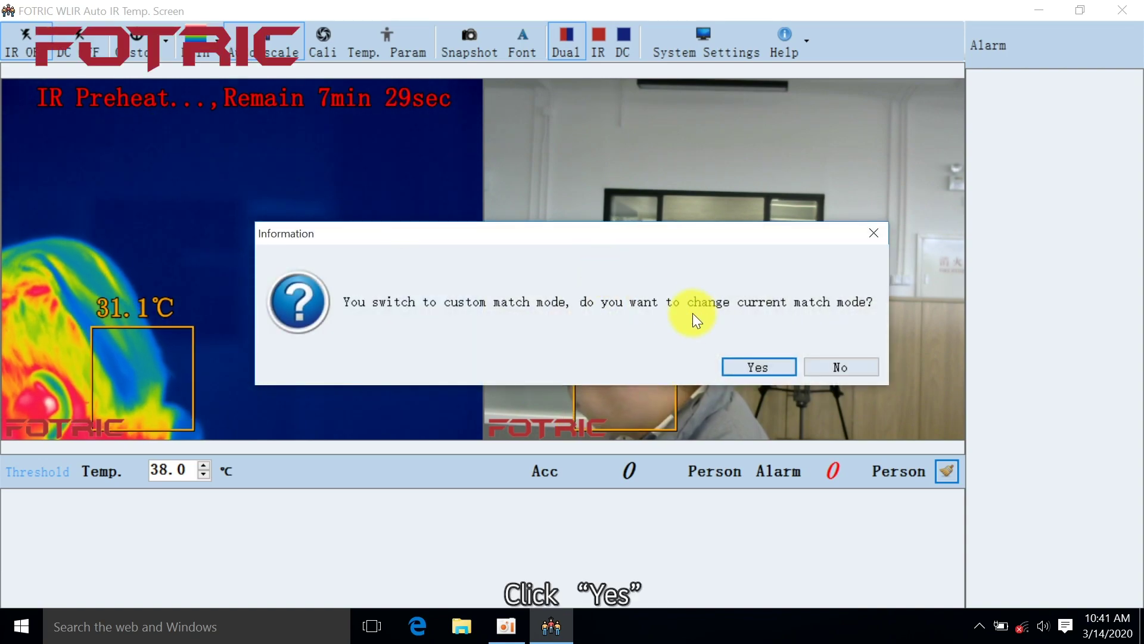
left_click(745, 361)
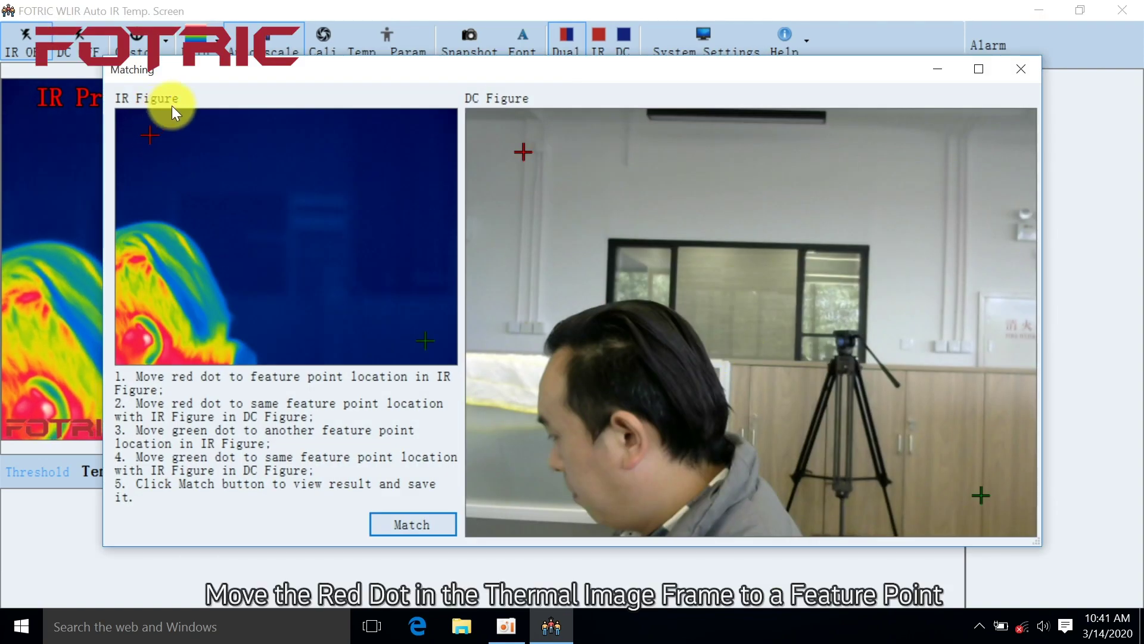
Step: Place the red and green points on matching head and shoulder features in both images
left_click_drag(154, 131, 140, 292)
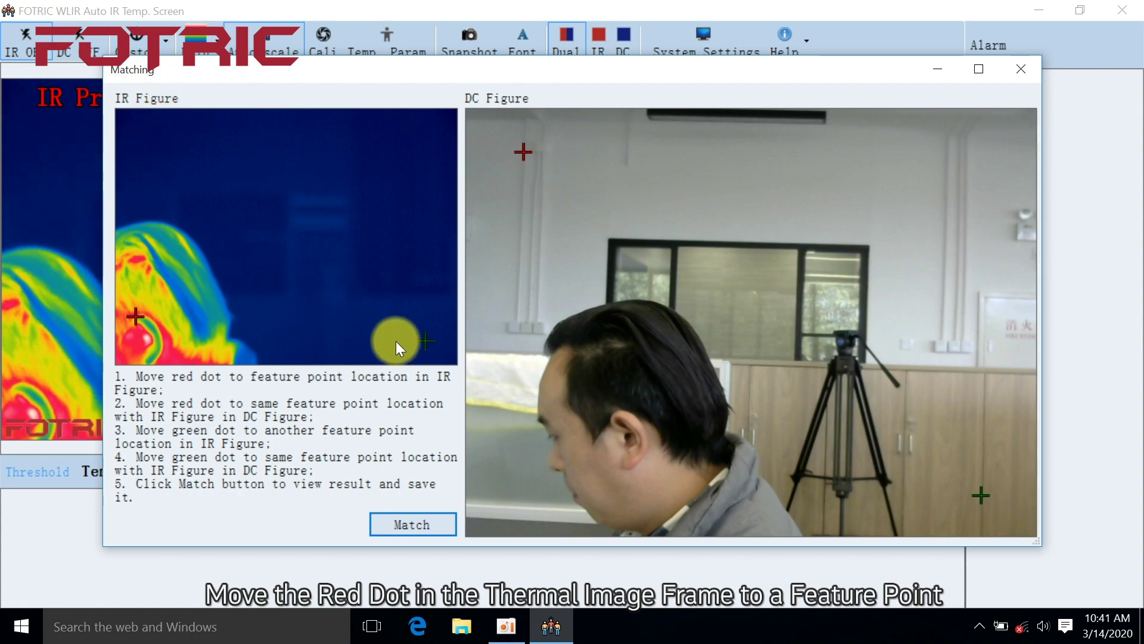
left_click_drag(425, 341, 230, 339)
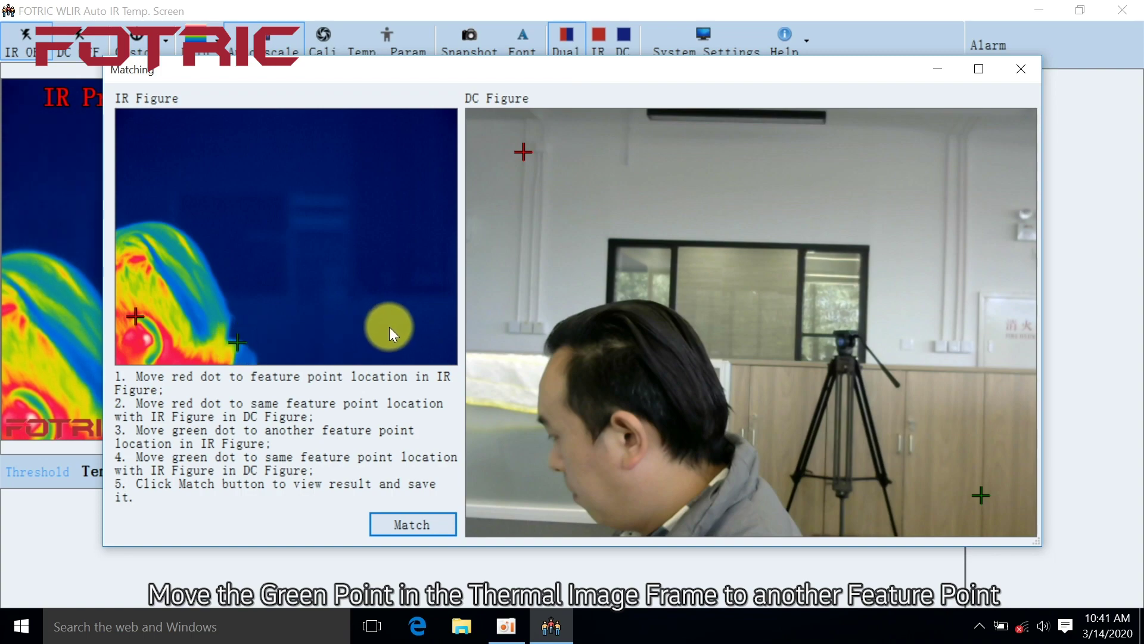
left_click_drag(530, 166, 613, 415)
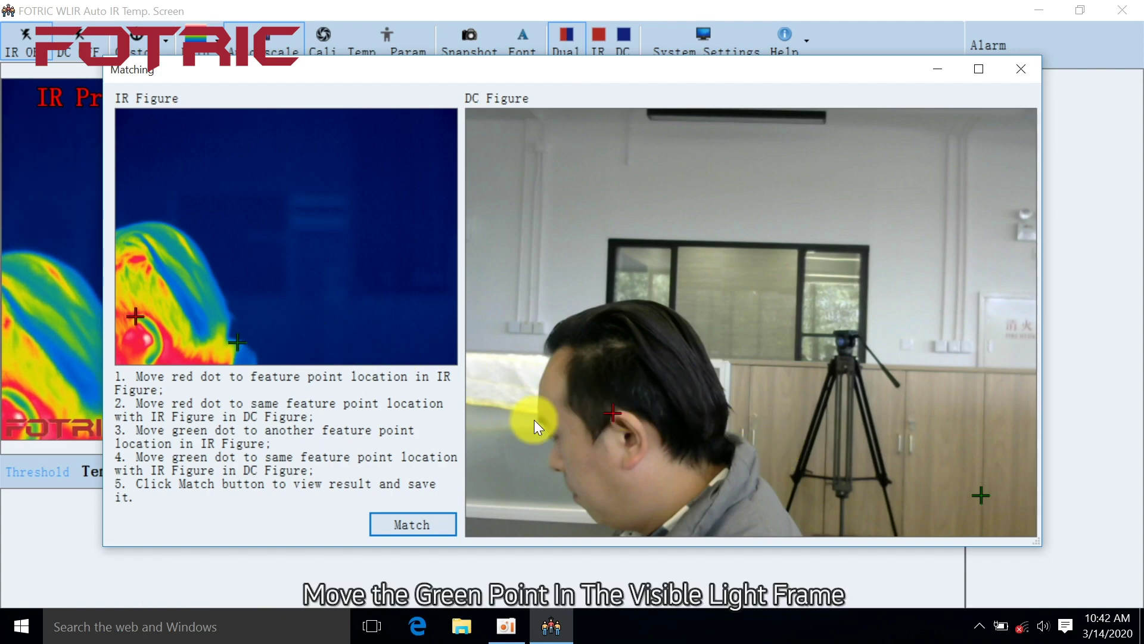
left_click_drag(977, 496, 749, 448)
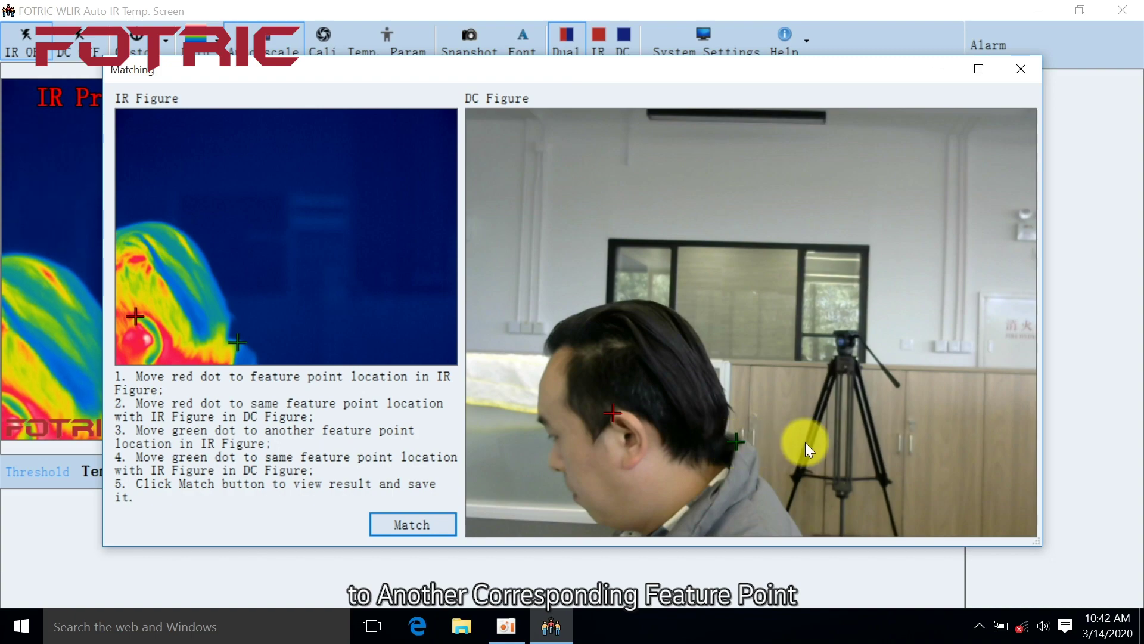
Step: Preview the overlay, nudge it up five and right two steps, then save the match
left_click(430, 516)
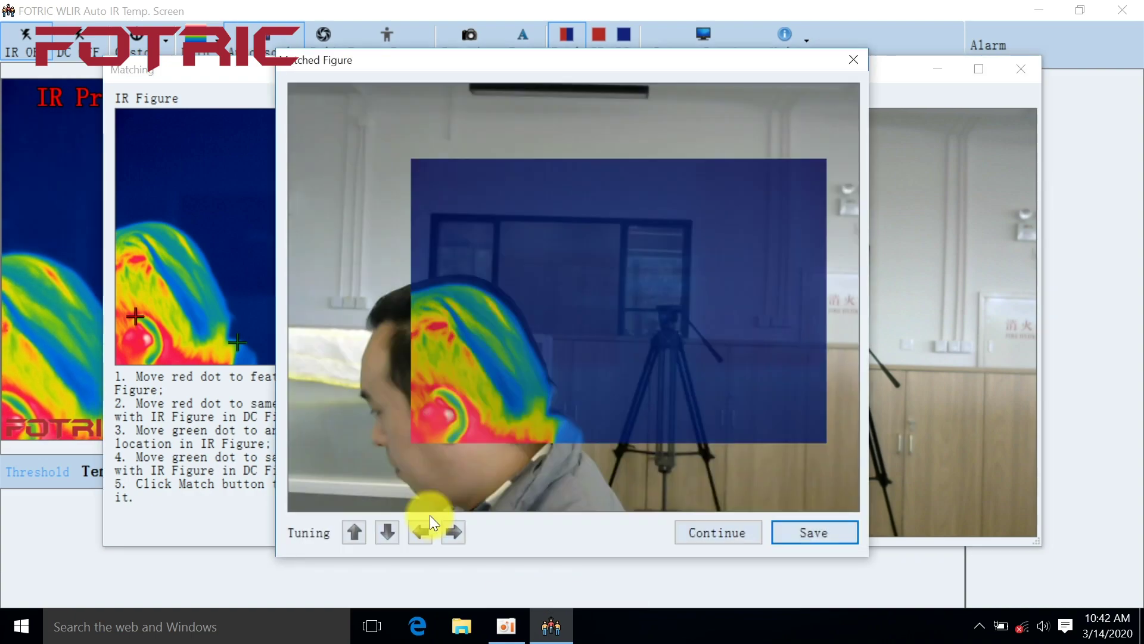
left_click(357, 530)
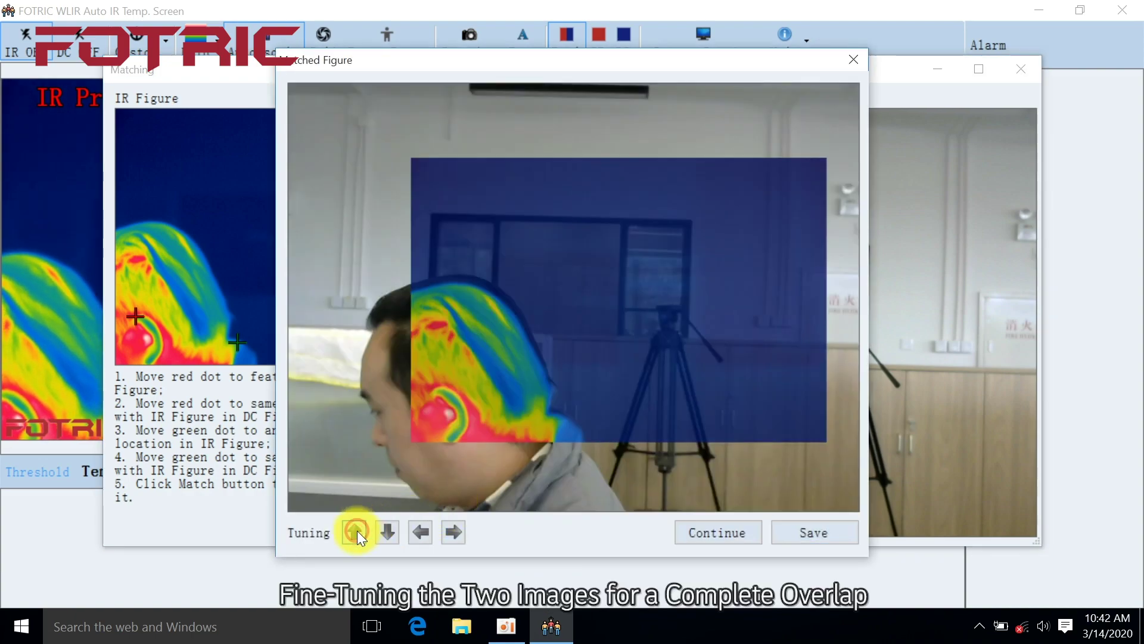
left_click(356, 530)
left_click(357, 530)
left_click(356, 530)
left_click(357, 531)
left_click(357, 531)
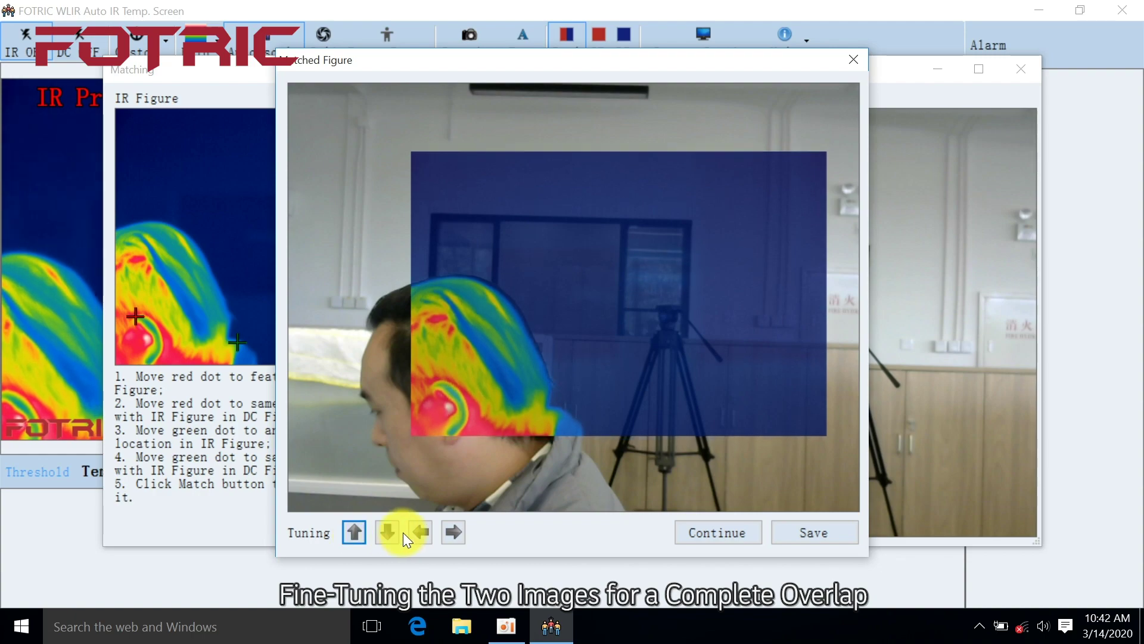
left_click(455, 532)
left_click(460, 535)
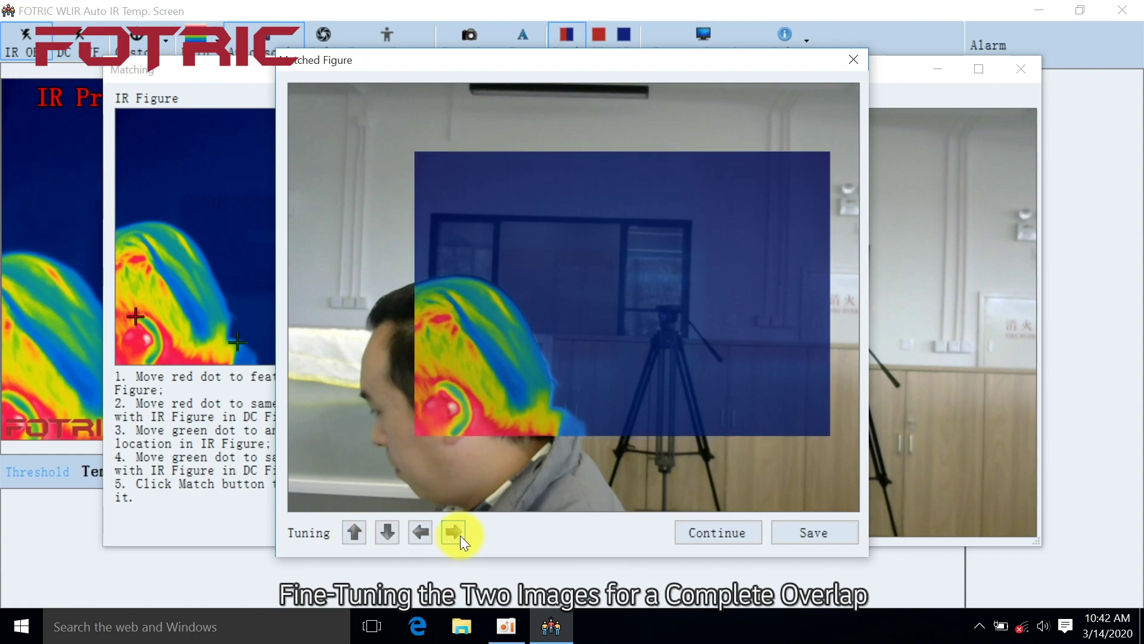
left_click(834, 530)
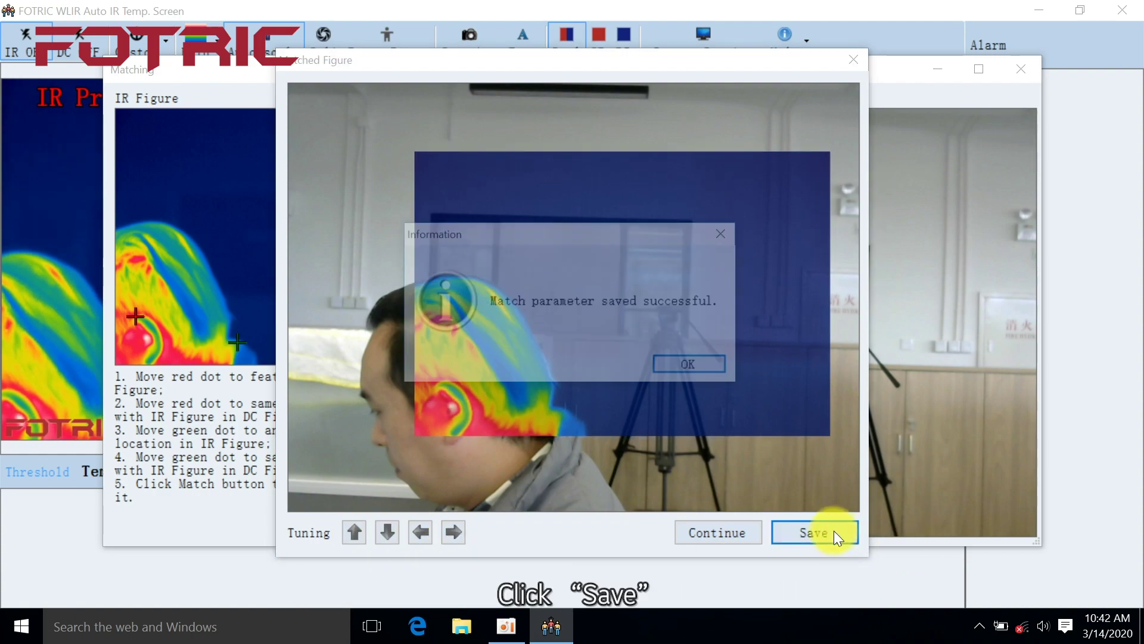
left_click(707, 374)
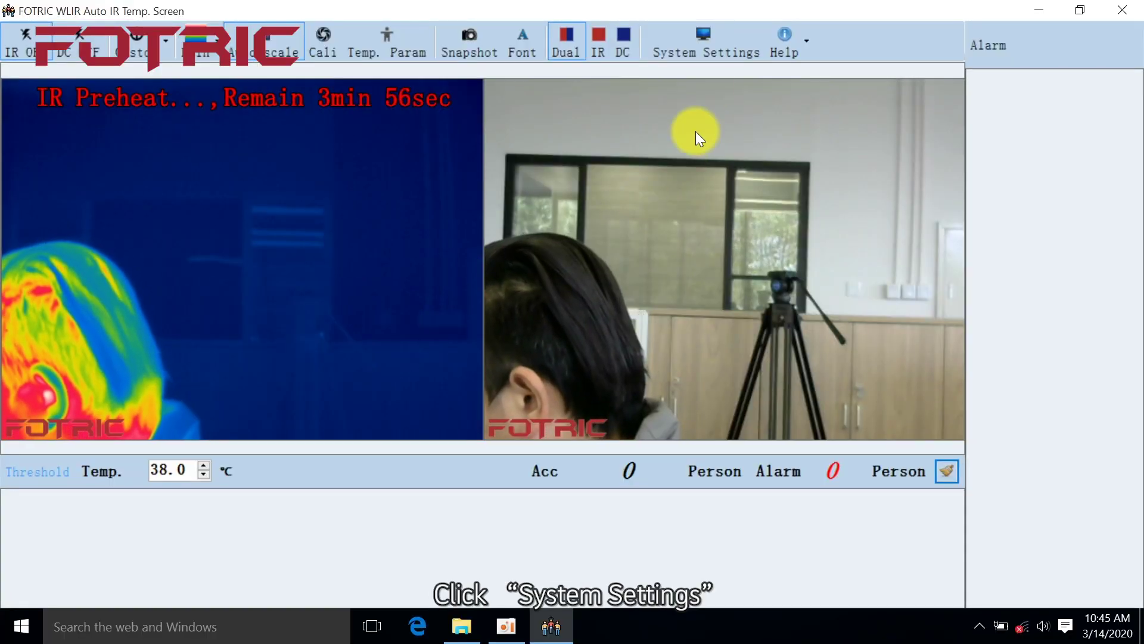
Step: Browse the Storage save folder under This PC > Windows (C:), then cancel, keeping C:\WLIR
left_click(713, 51)
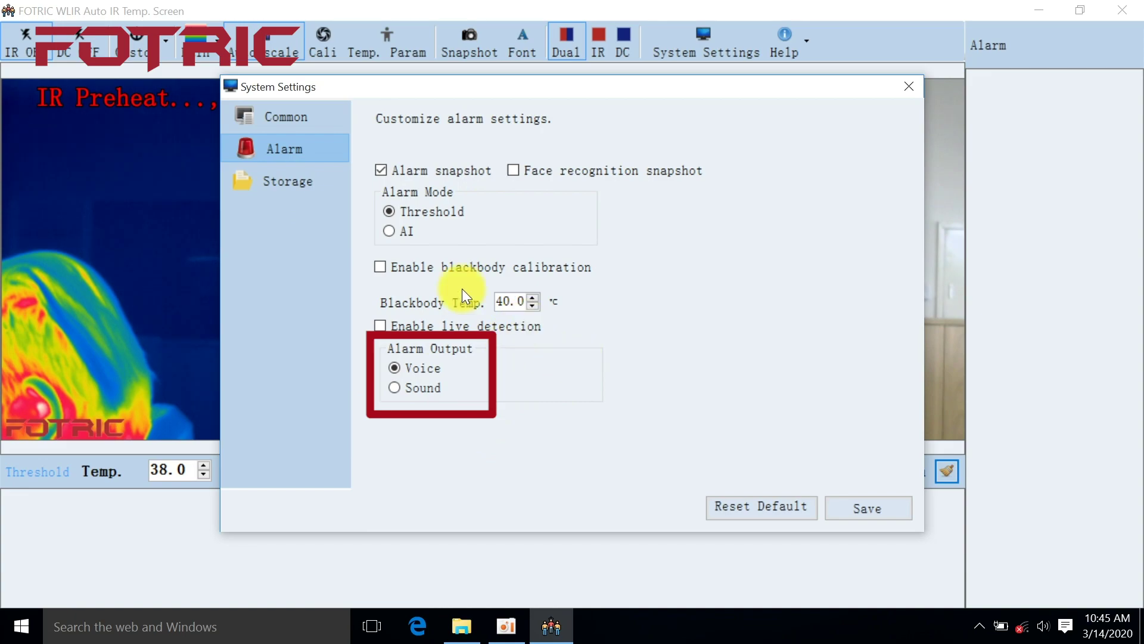
left_click(295, 183)
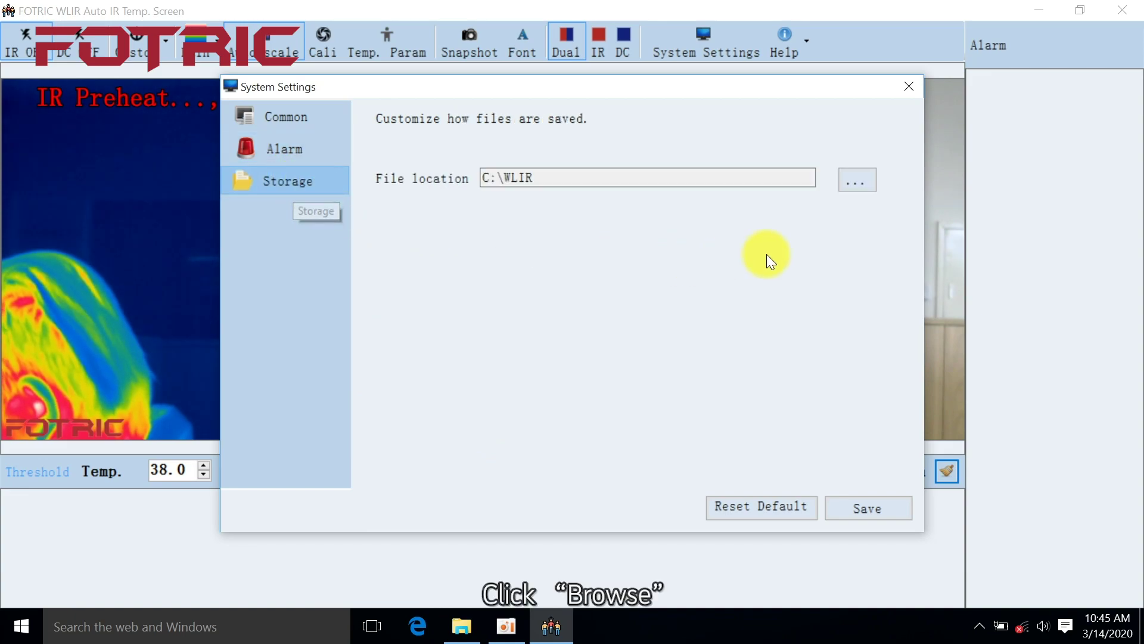
left_click(870, 182)
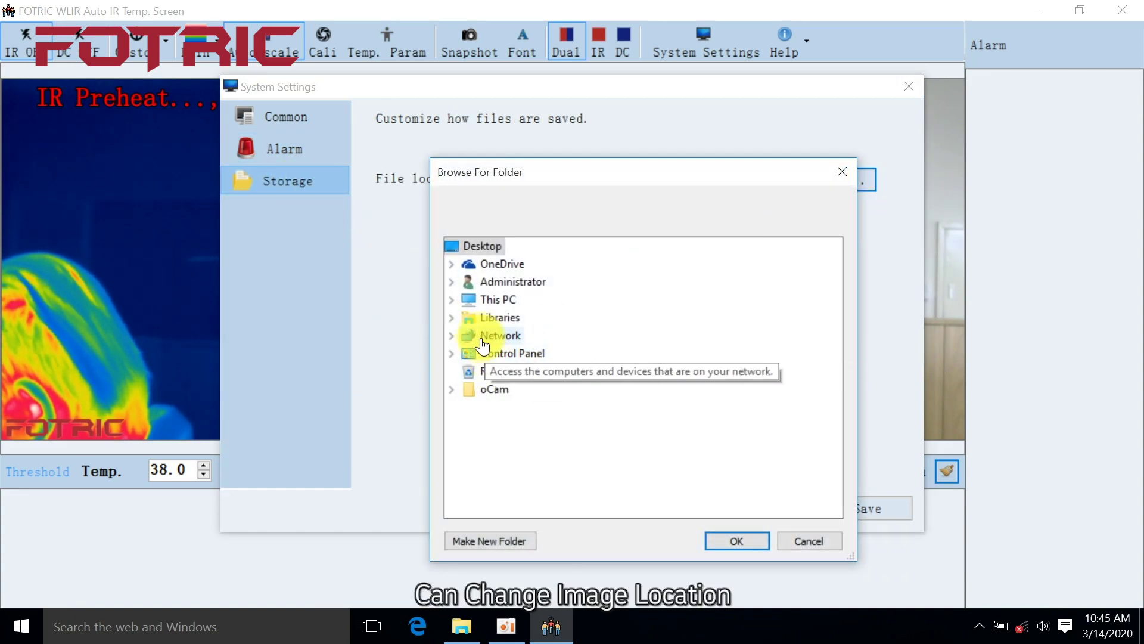
left_click(451, 298)
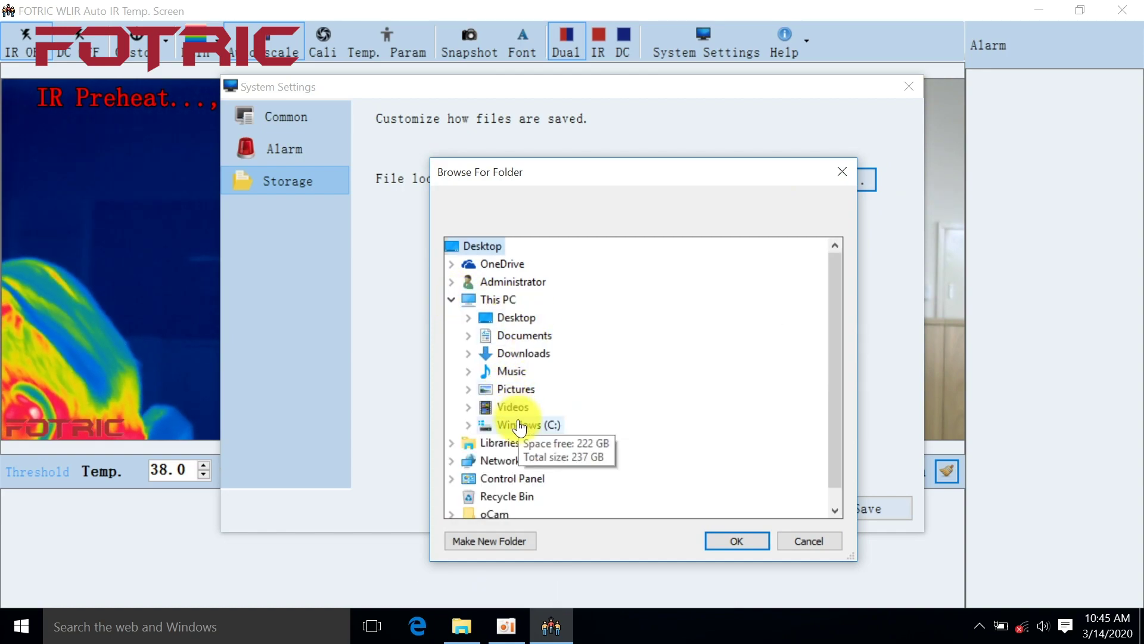
left_click(487, 424)
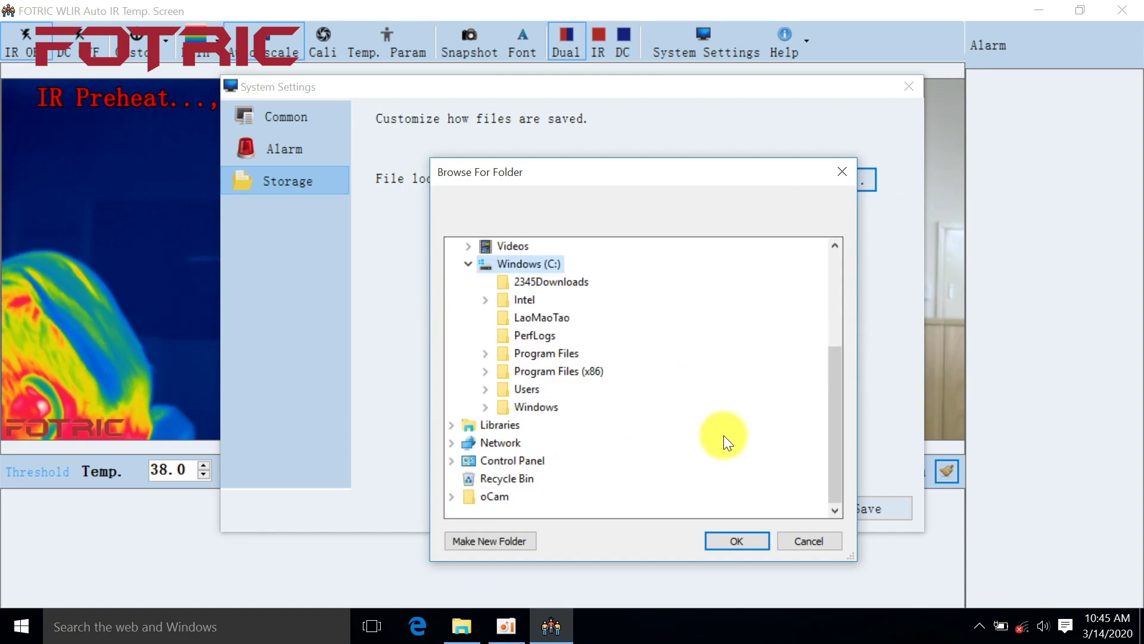
left_click(805, 542)
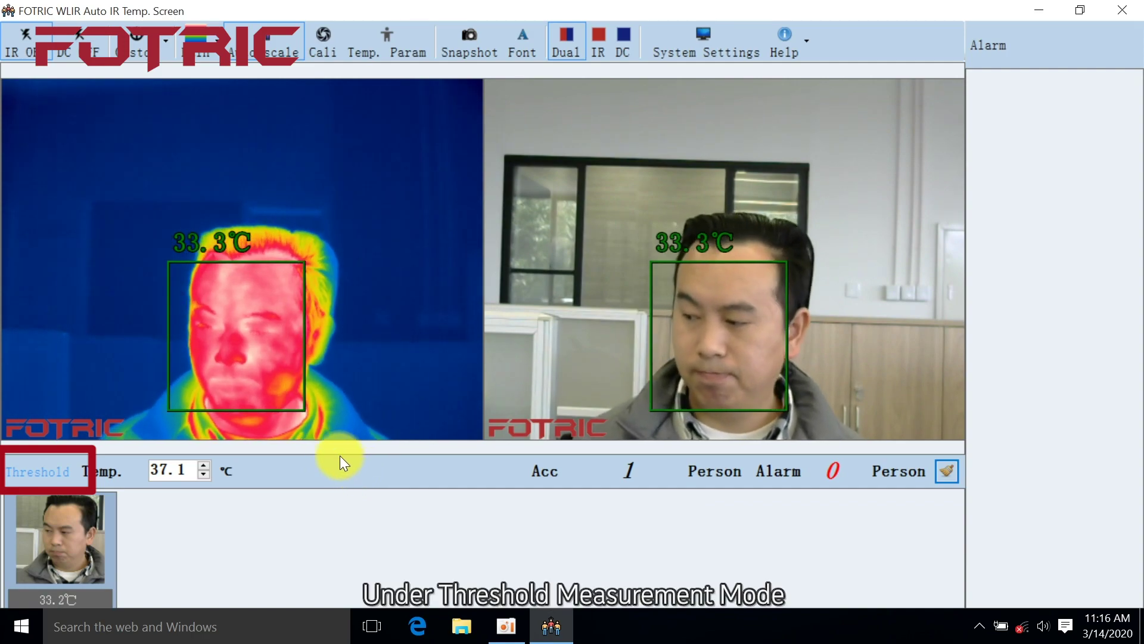
left_click(200, 474)
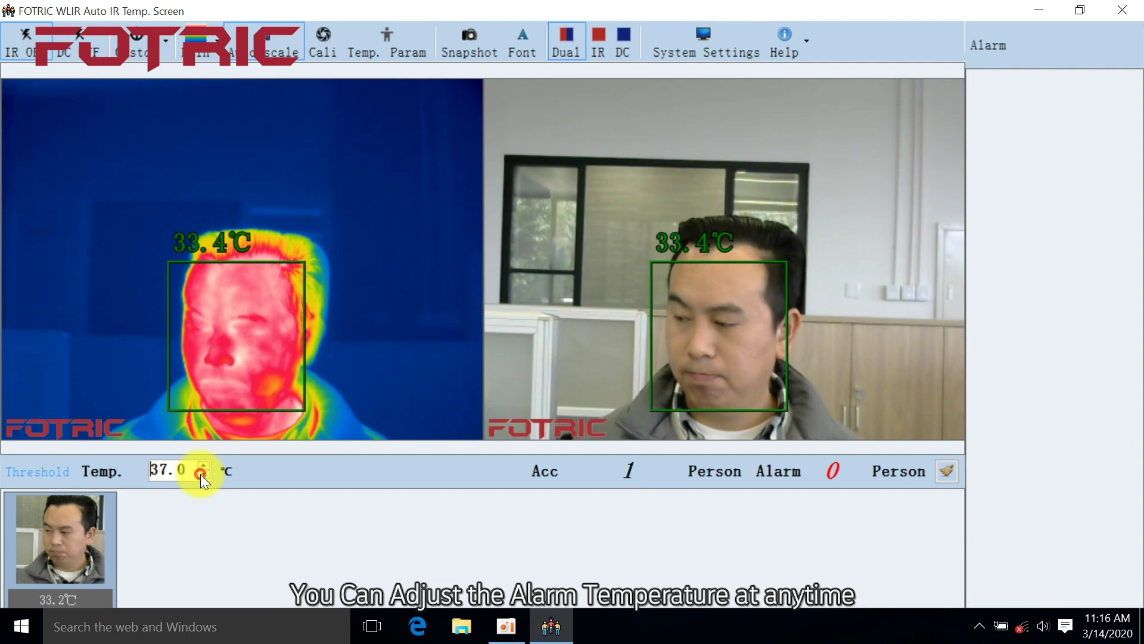
left_click(200, 473)
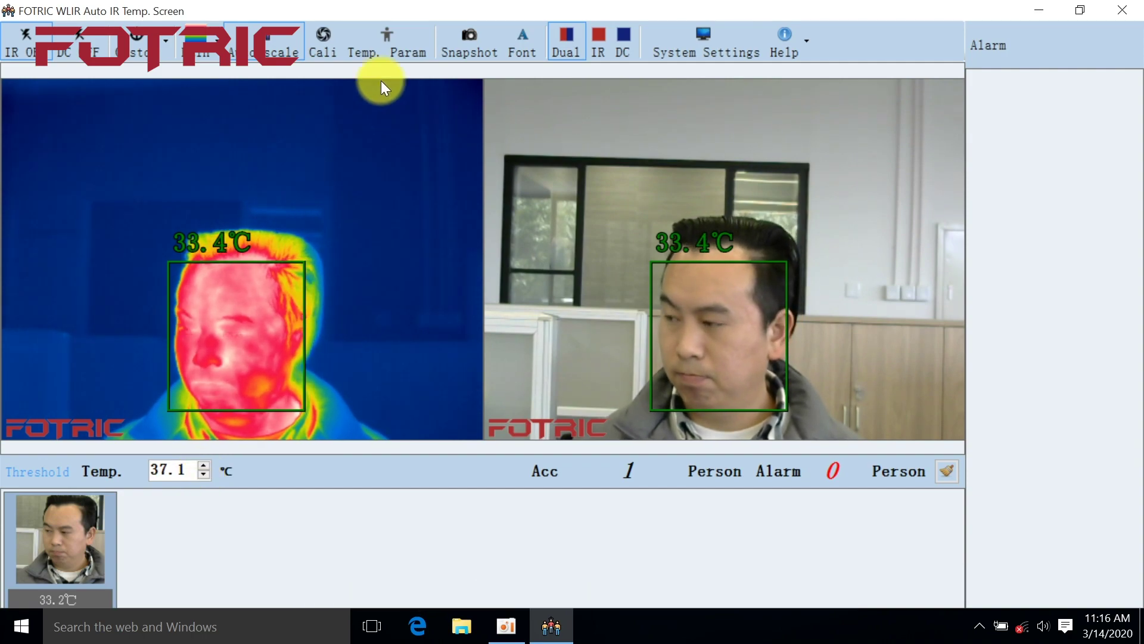
left_click(379, 45)
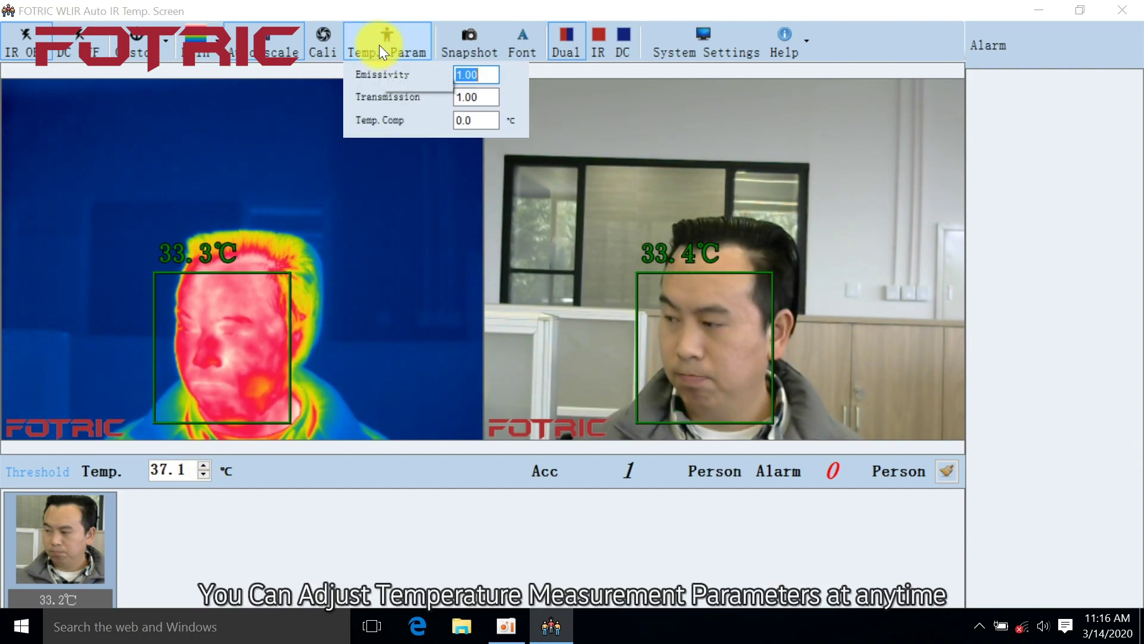
left_click(483, 118)
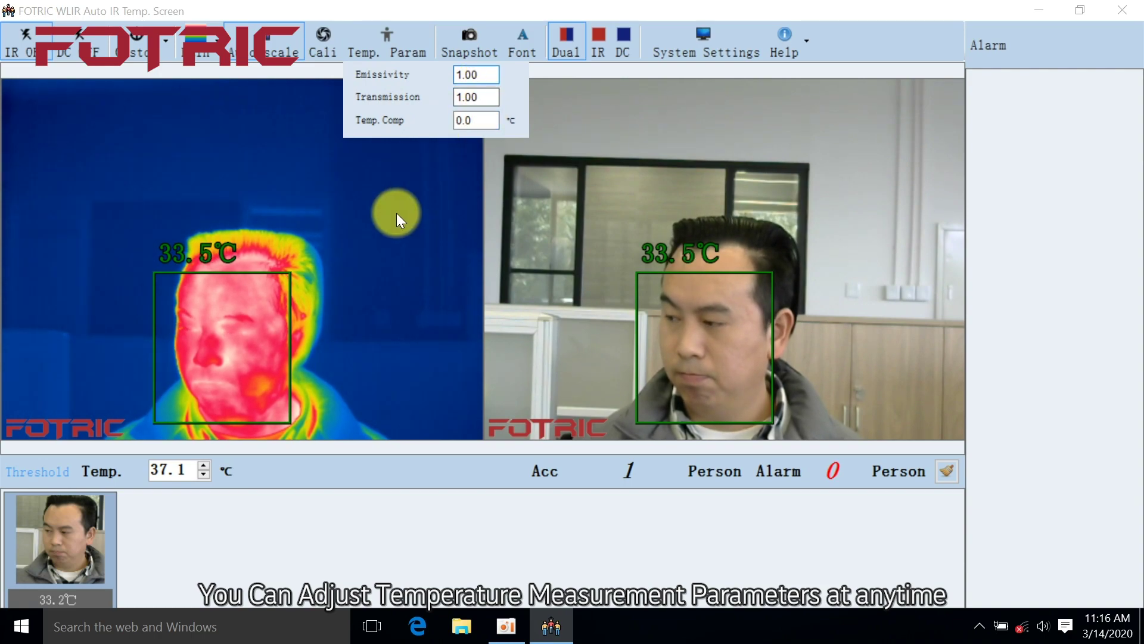
left_click(396, 213)
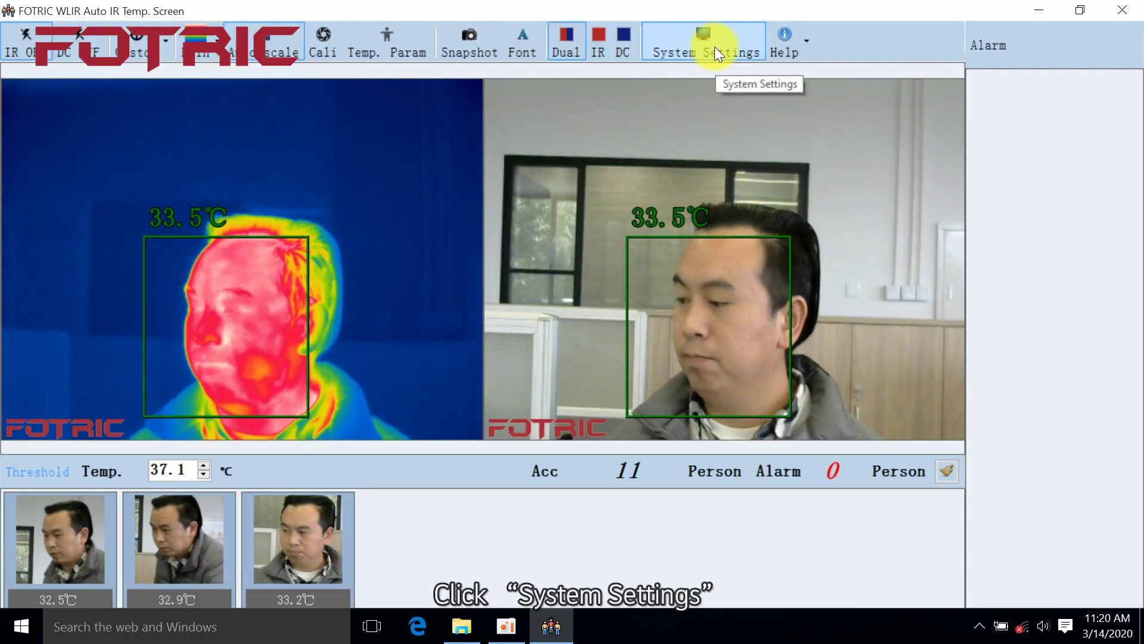
Step: Switch the alarm mode to AI, save, and let the 10-set temperature sampling finish
left_click(714, 47)
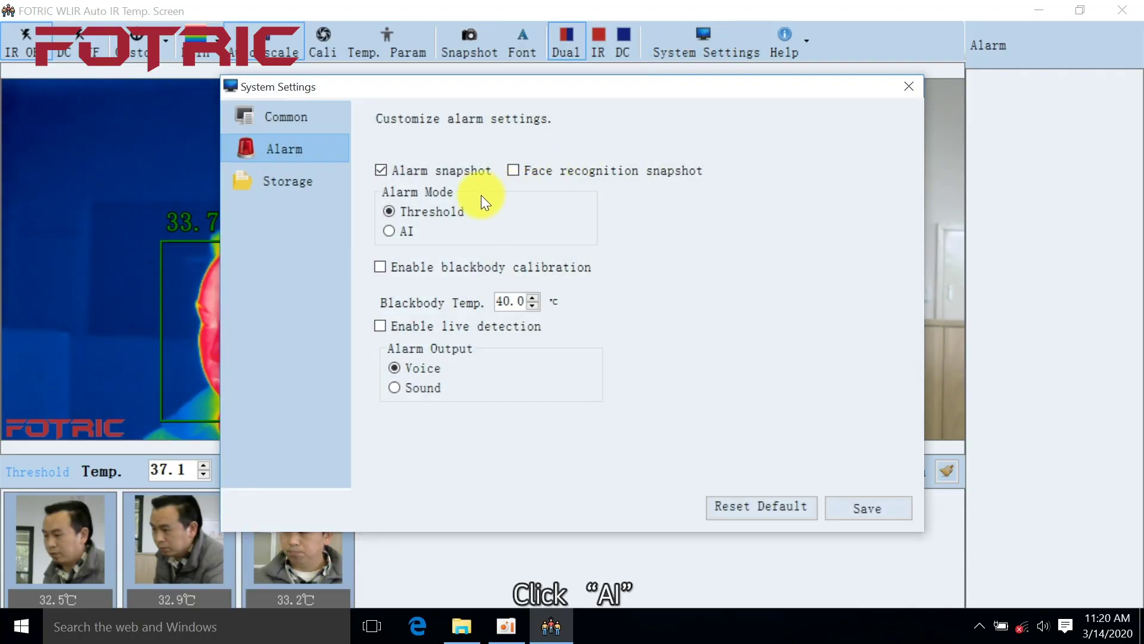
left_click(863, 508)
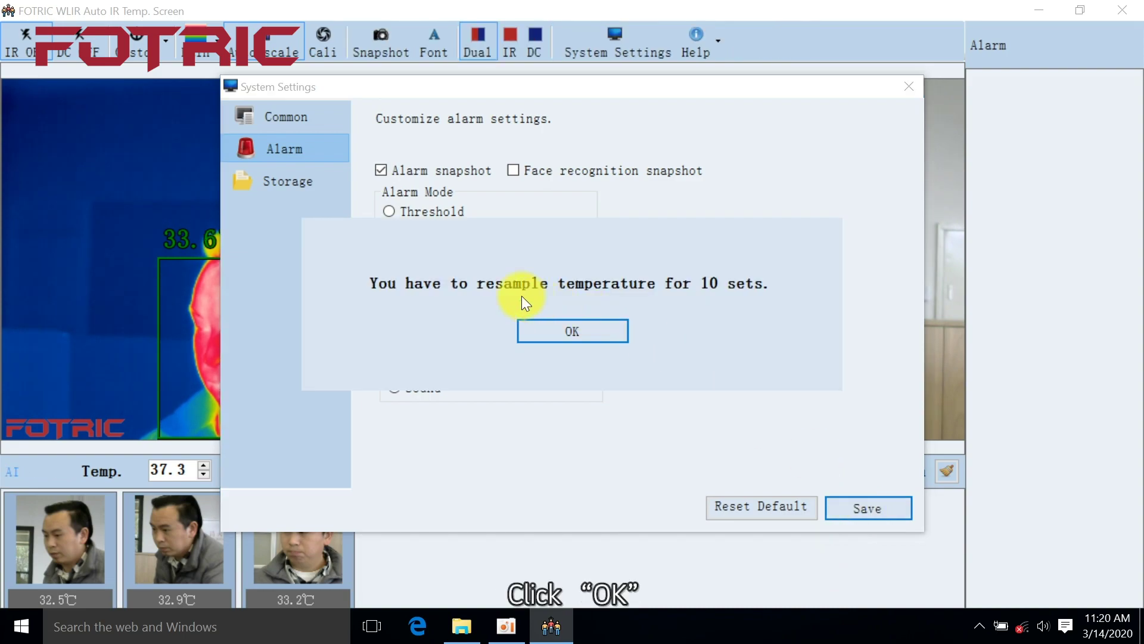
left_click(559, 333)
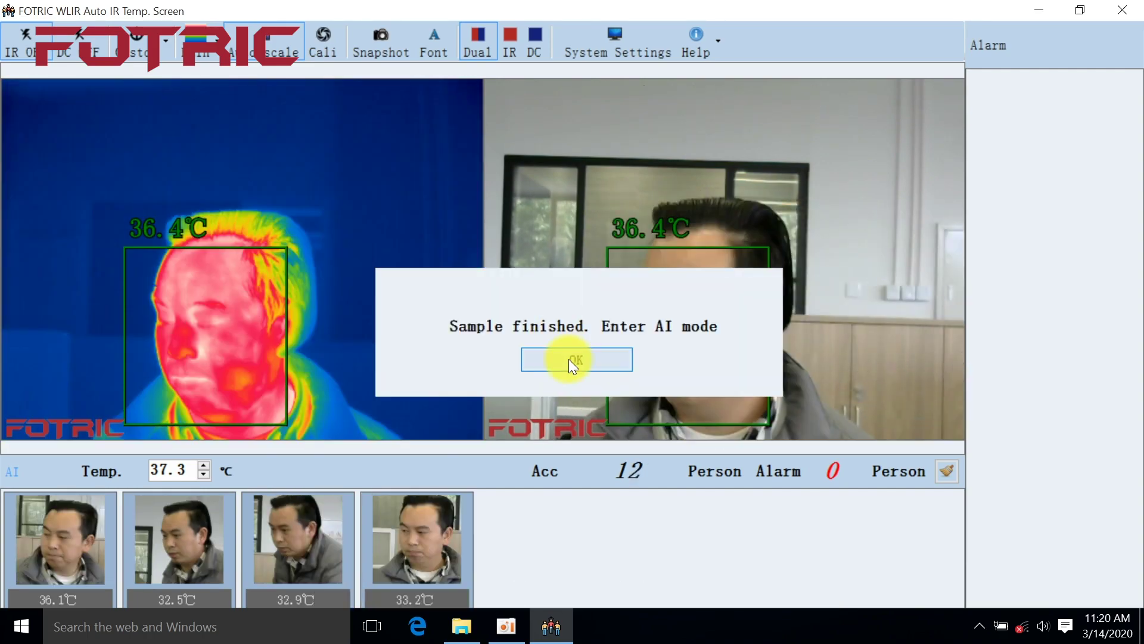
left_click(569, 359)
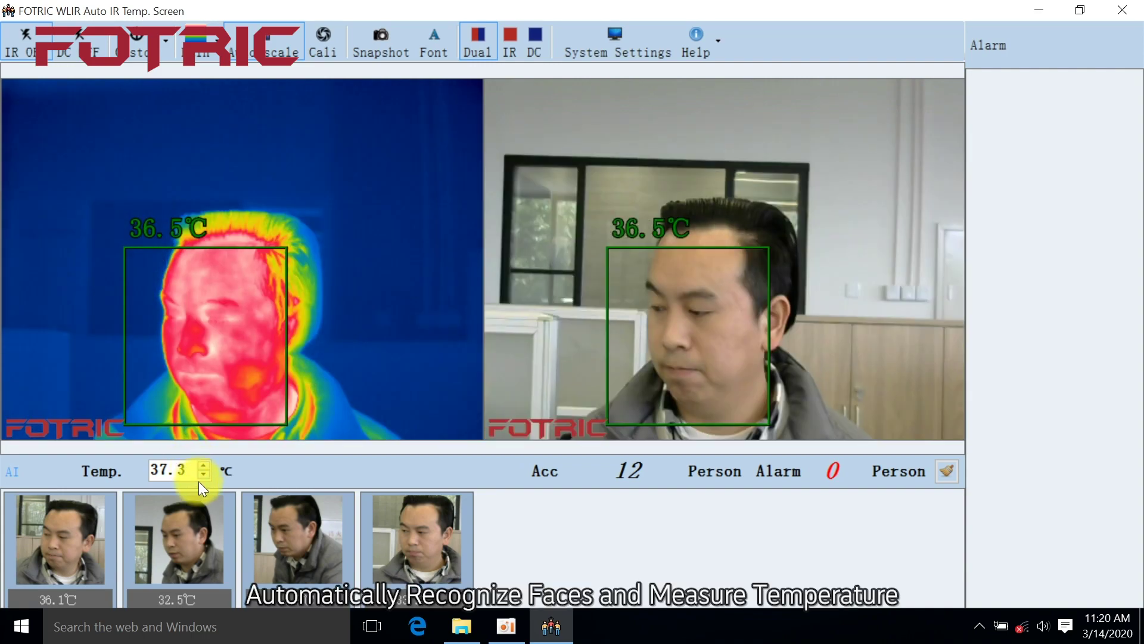
Step: Lower the alarm temperature six steps until the alarm fires, then raise it to 36.7 °C
left_click(203, 475)
left_click(203, 475)
left_click(203, 475)
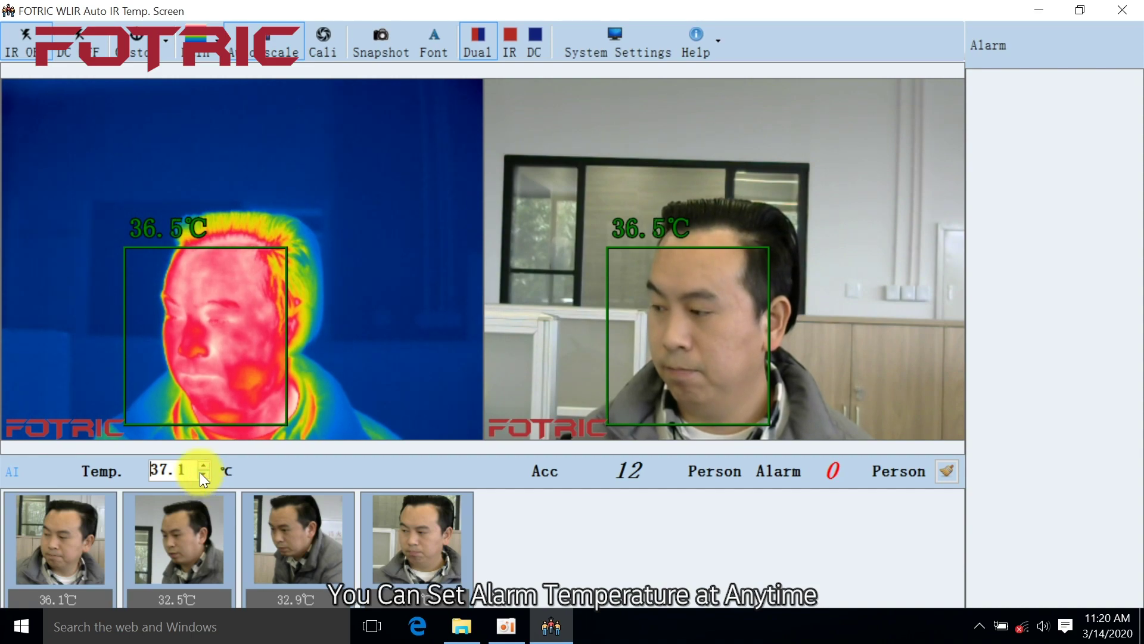
left_click(203, 475)
left_click(203, 475)
left_click(202, 475)
left_click(202, 475)
left_click(203, 475)
left_click(202, 474)
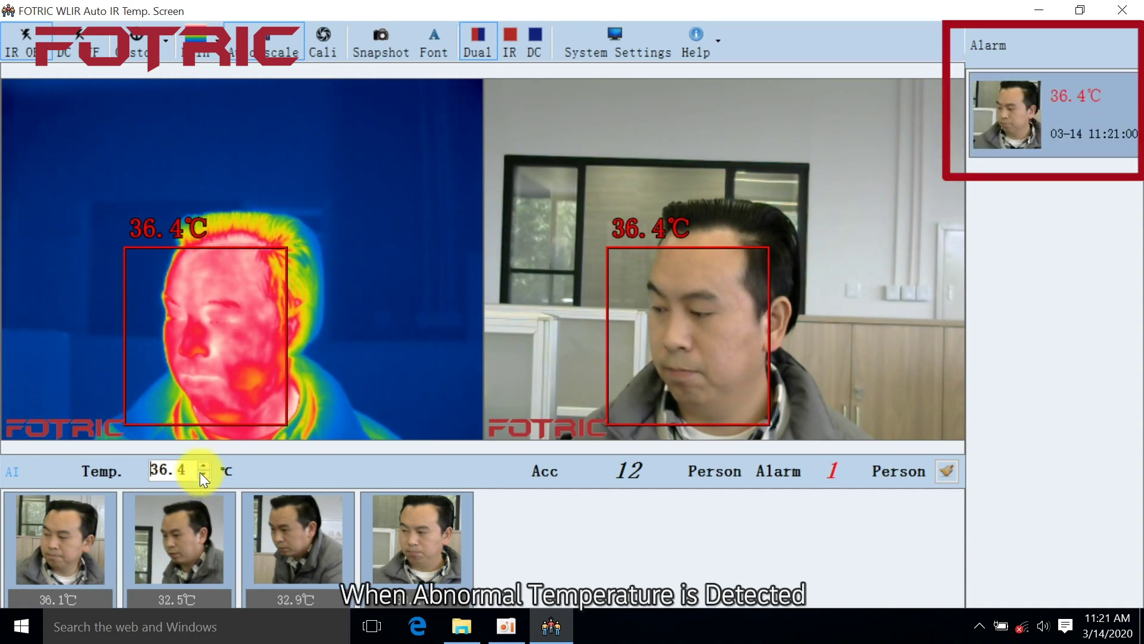
left_click(202, 474)
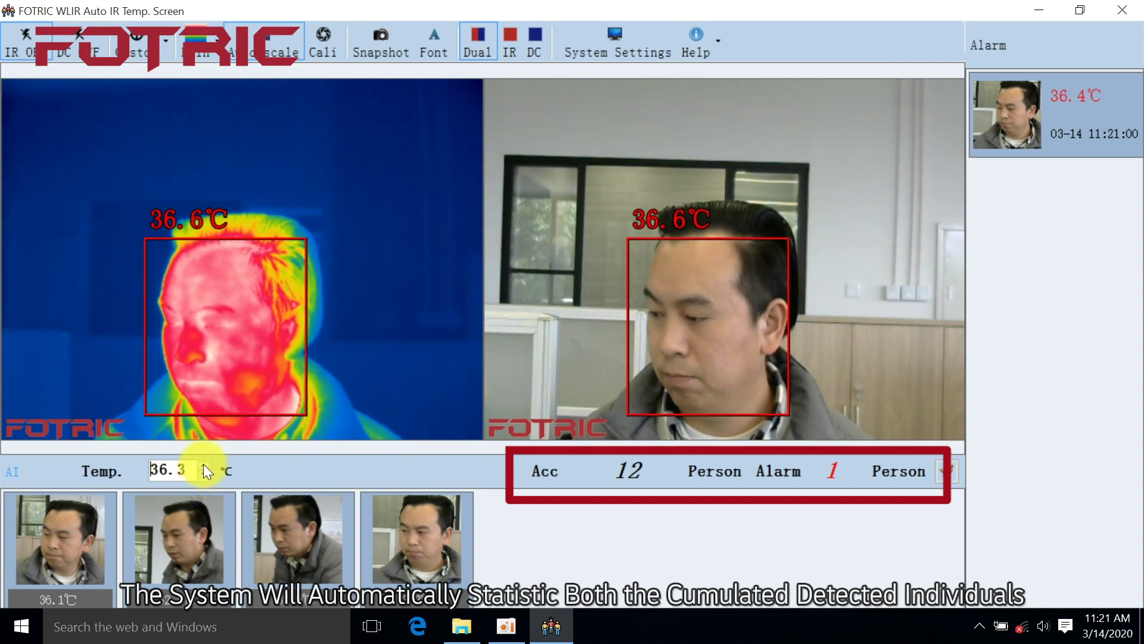
left_click(204, 465)
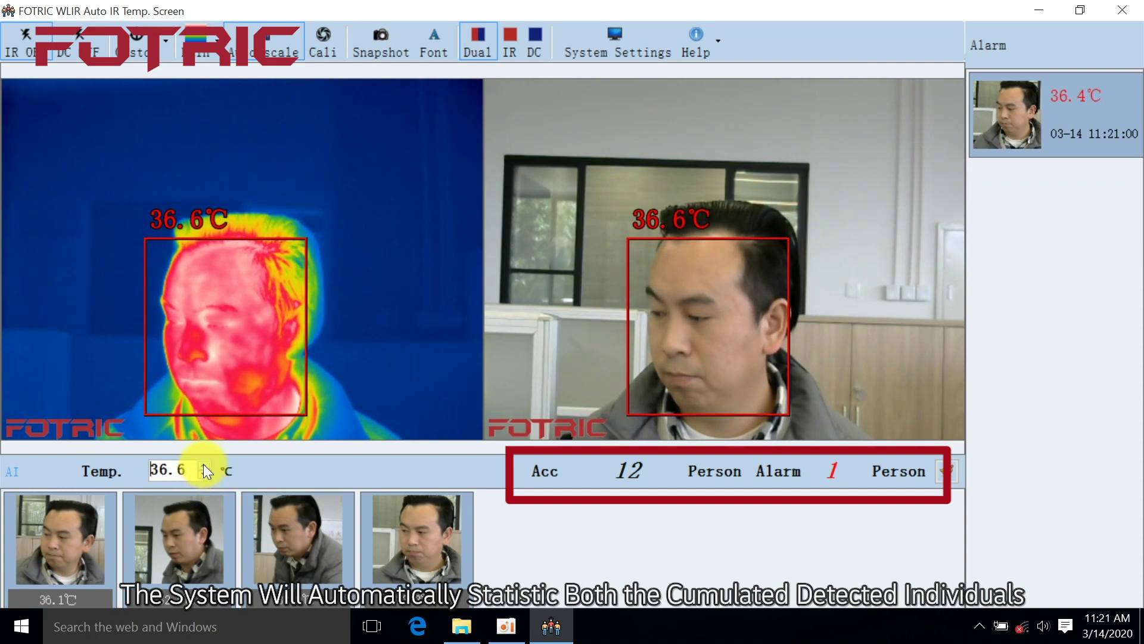
left_click(203, 465)
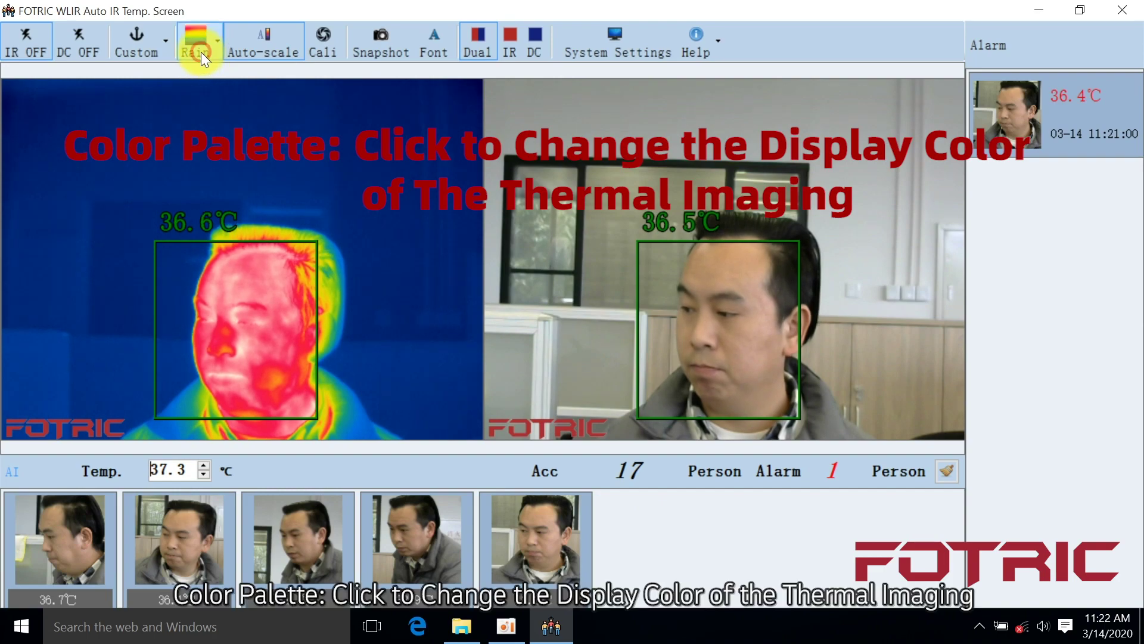
Step: Try the Grey and Iron palettes on the thermal image, then settle on Rain
left_click(201, 52)
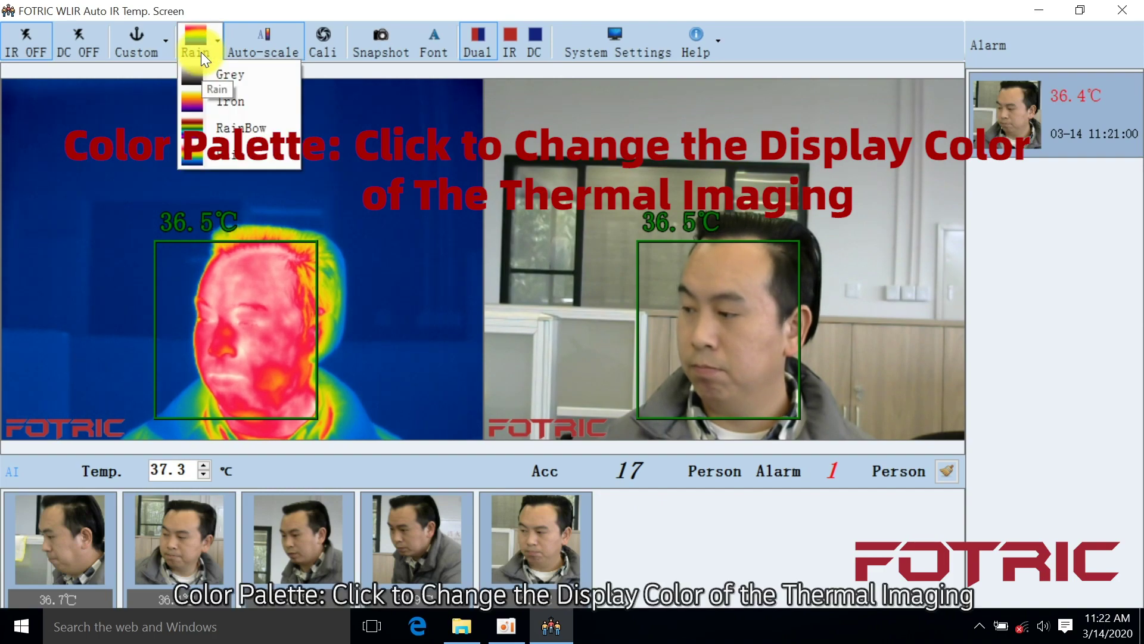
left_click(211, 71)
left_click(208, 49)
left_click(231, 113)
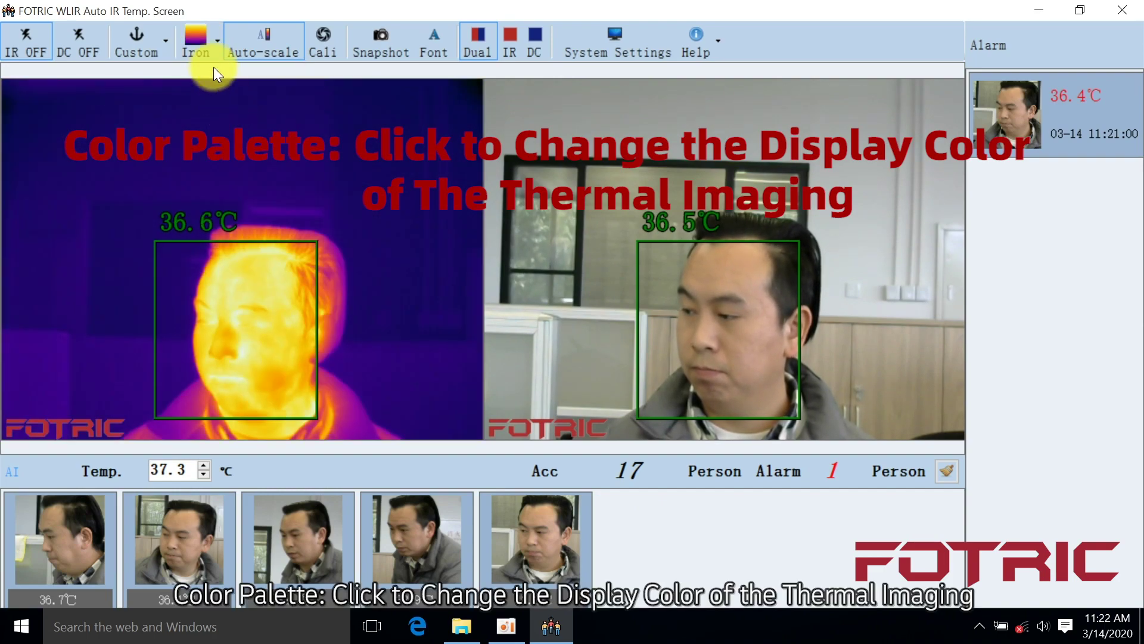
left_click(198, 41)
left_click(221, 127)
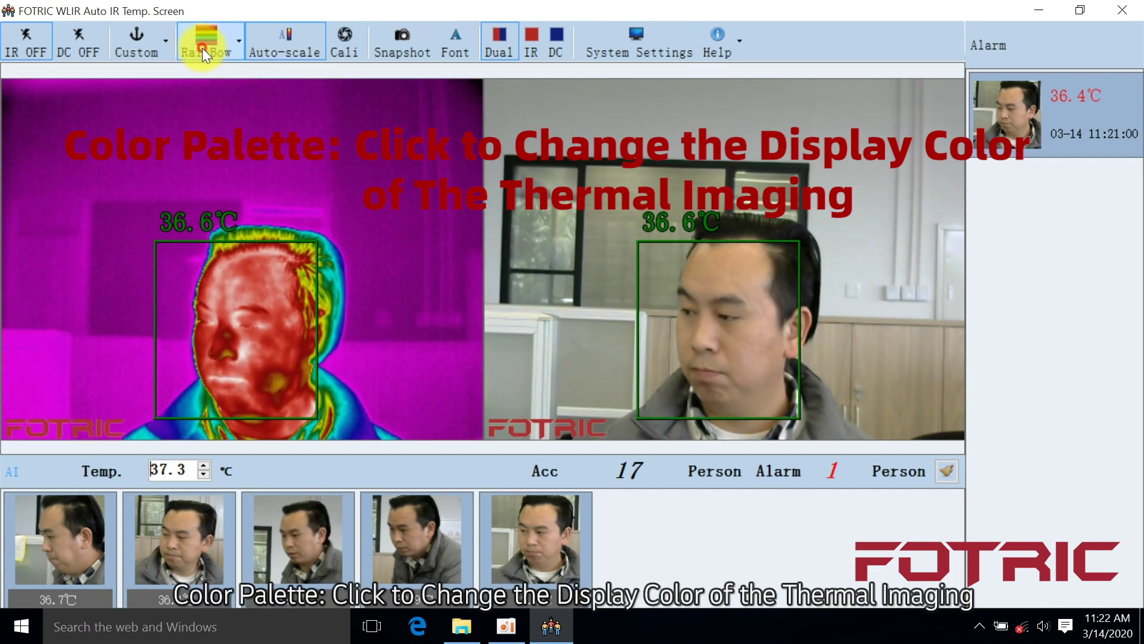
left_click(202, 48)
left_click(224, 123)
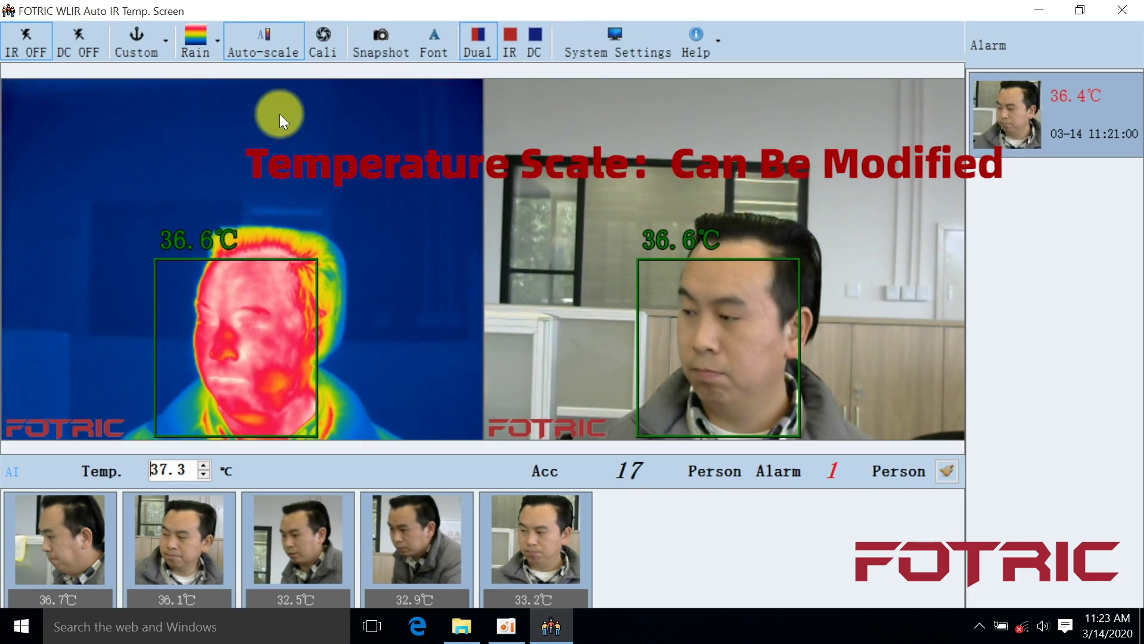
Step: Cycle the temperature scale through Smart Scale to Fixed Scale and close its range panel
left_click(278, 47)
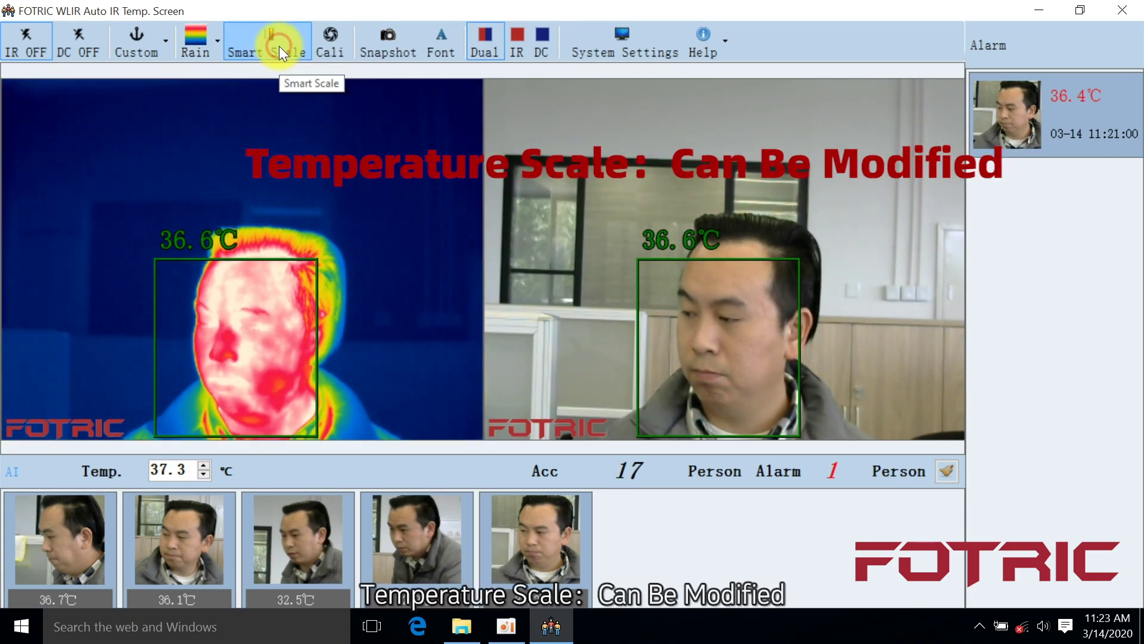
left_click(279, 46)
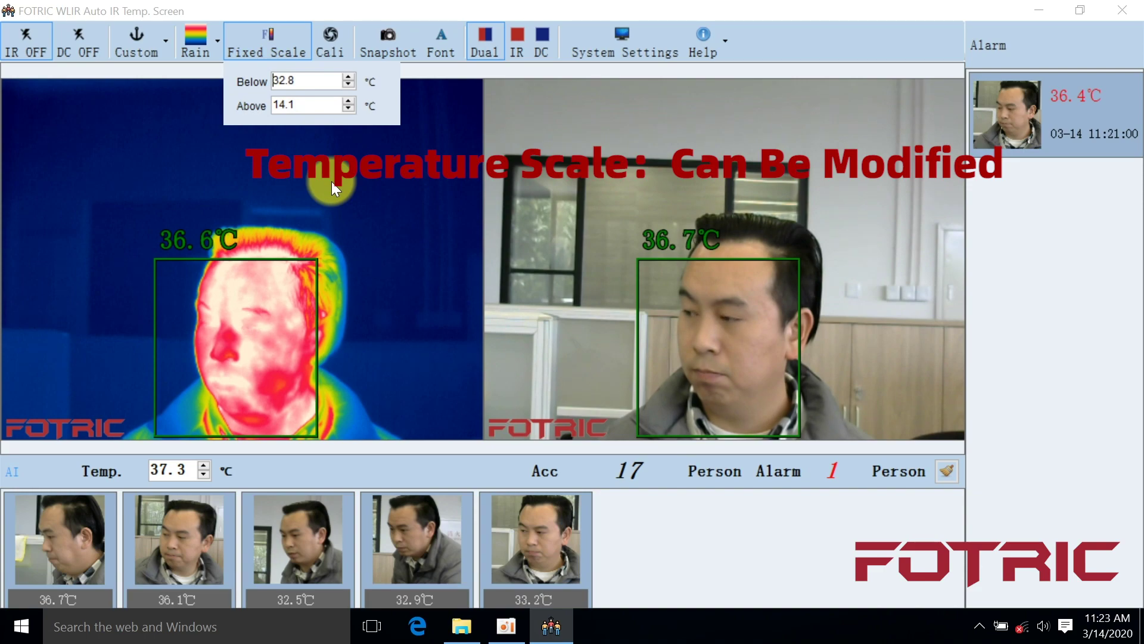
left_click(274, 41)
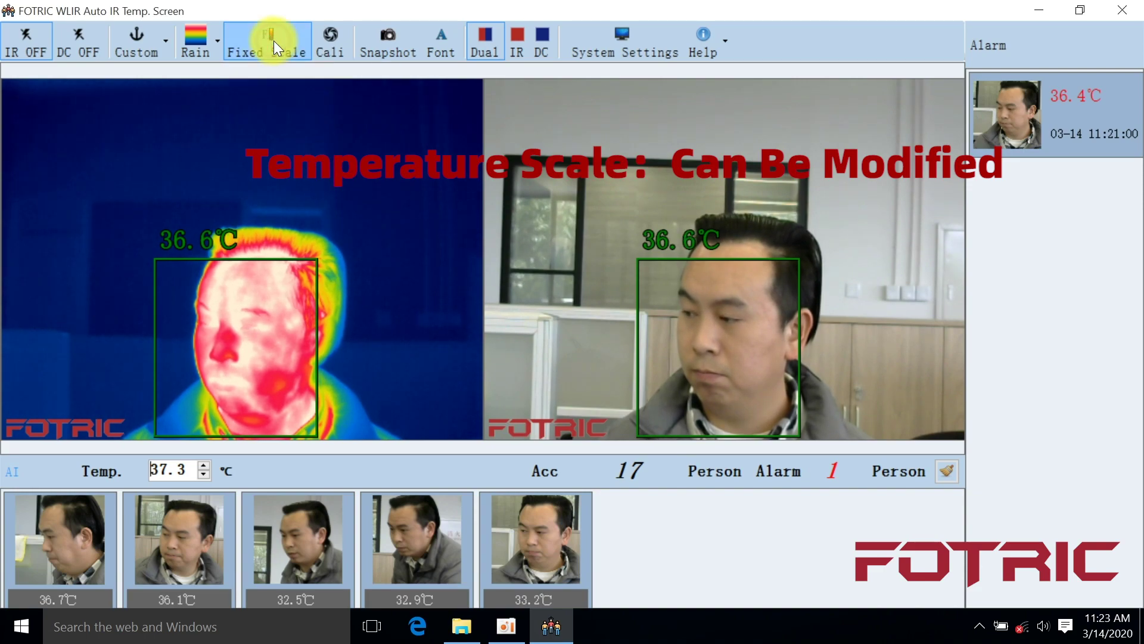
Step: Recalibrate, save a live snapshot, and choose SimSun Bold size 72 in the Font dialog
left_click(338, 50)
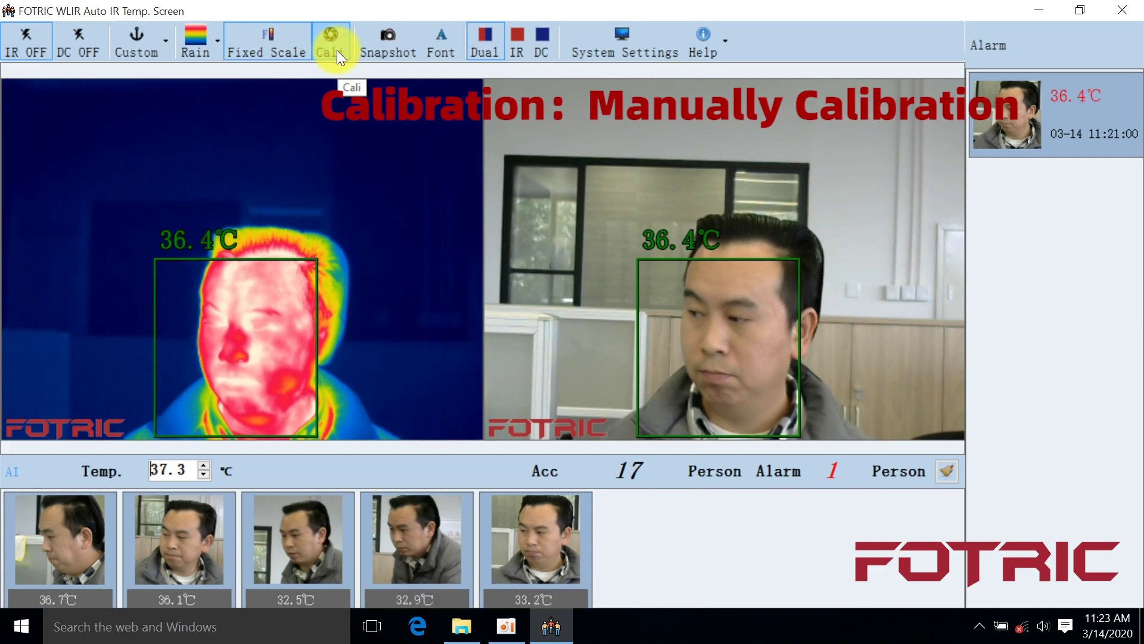
left_click(395, 46)
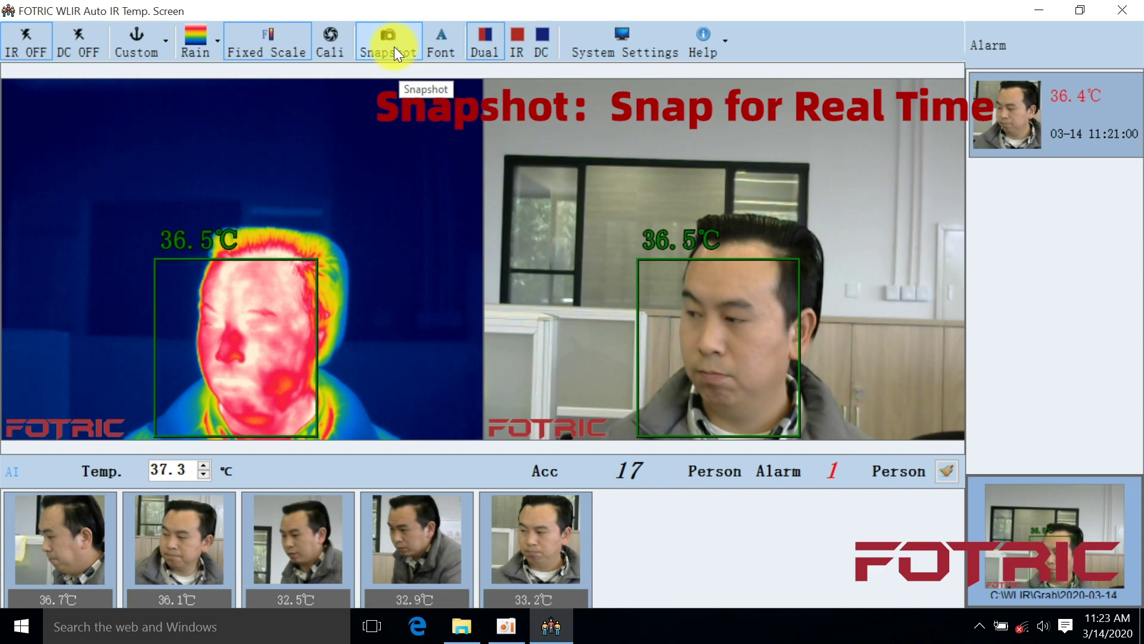
left_click(442, 47)
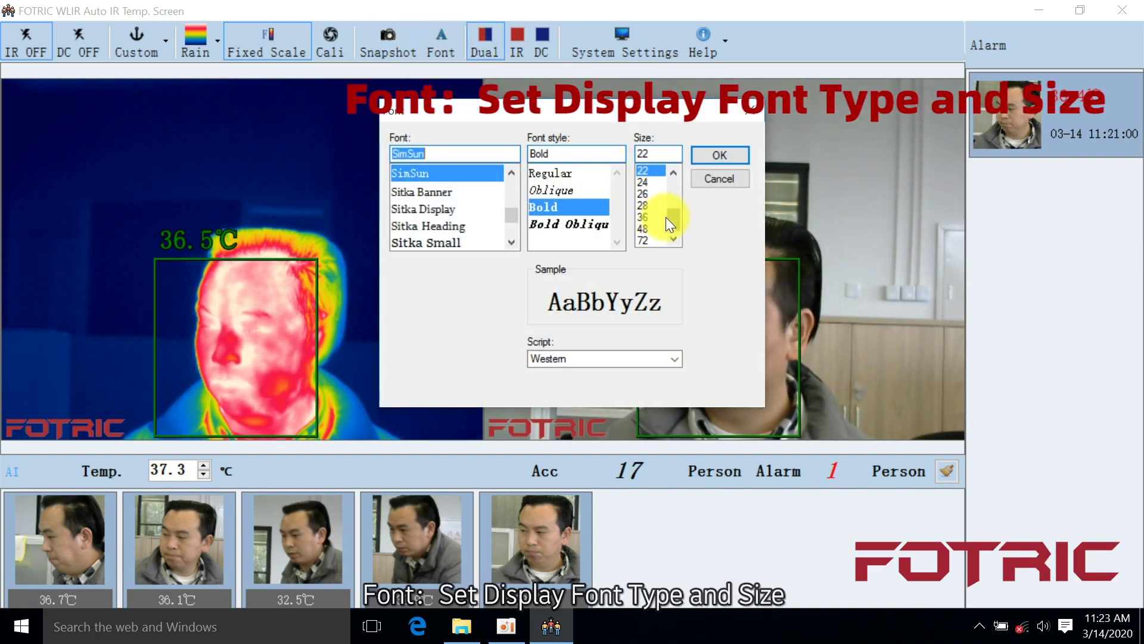
mouse_move(674, 220)
left_mouse_down()
mouse_move(675, 205)
mouse_move(677, 221)
left_mouse_up()
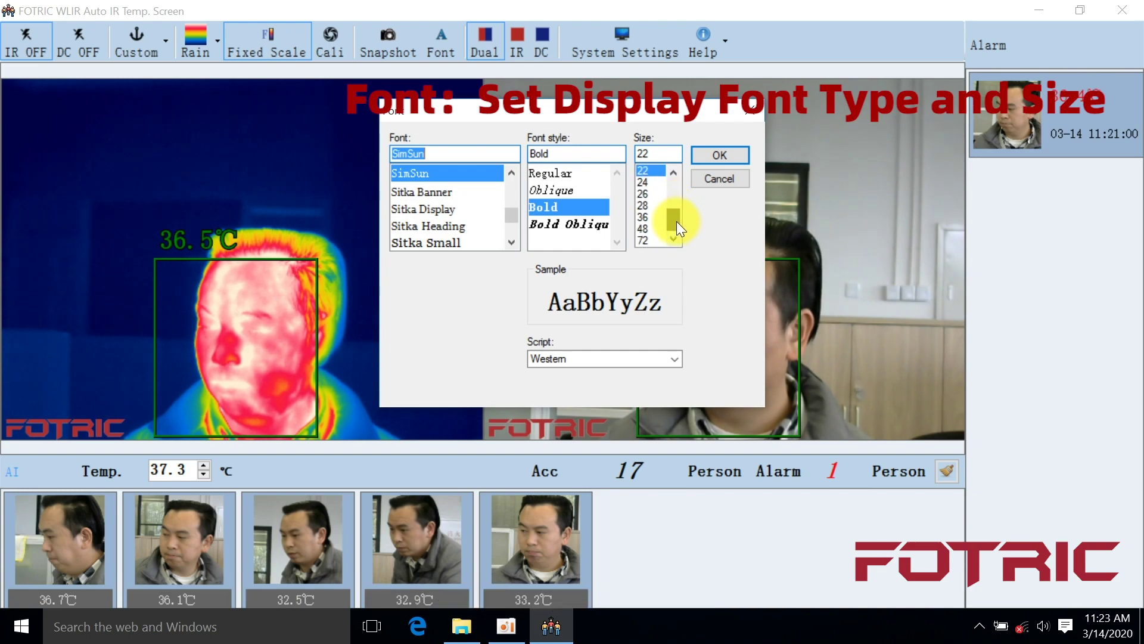
left_click(647, 231)
left_click(645, 241)
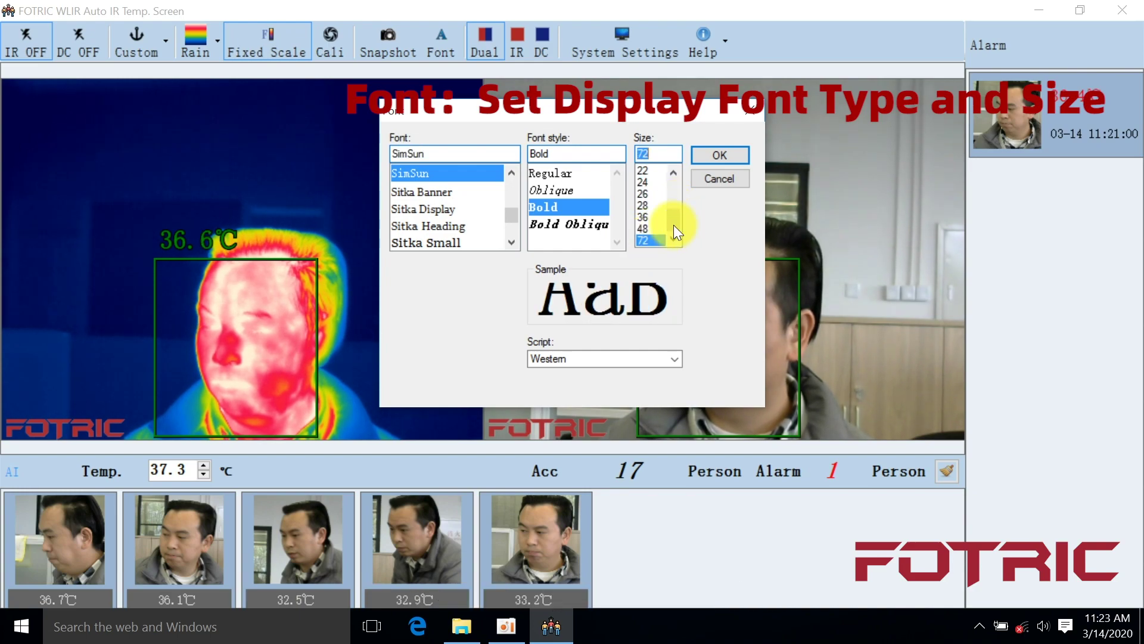
Step: Confirm font size 72, cycle through IR, DC and Dual views, and show the Help menu
left_click(723, 154)
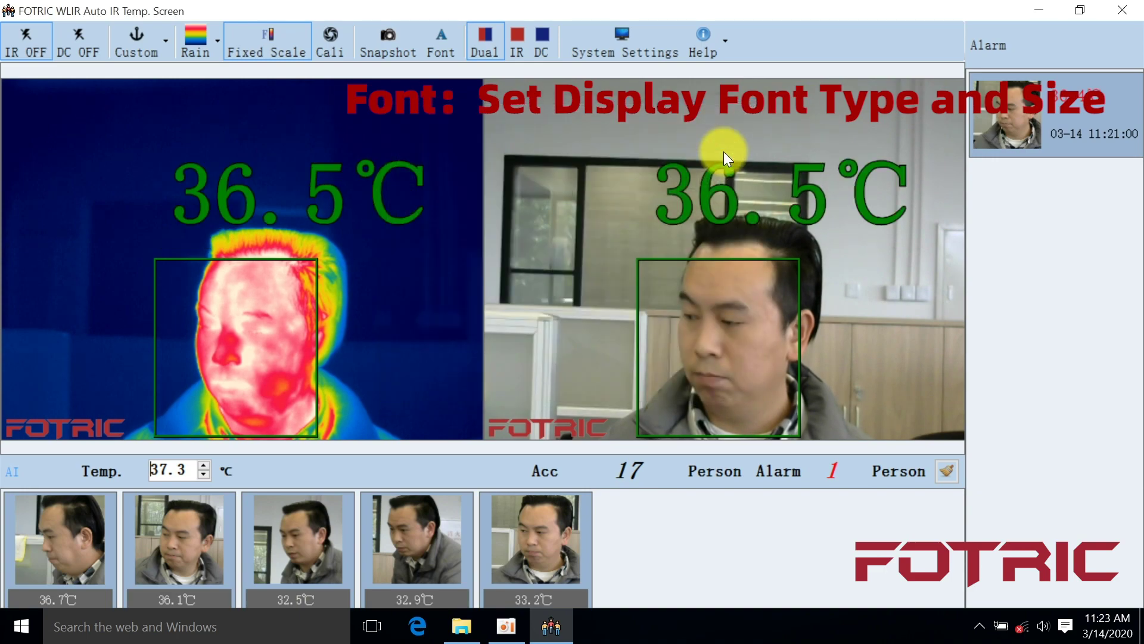
left_click(520, 42)
left_click(547, 52)
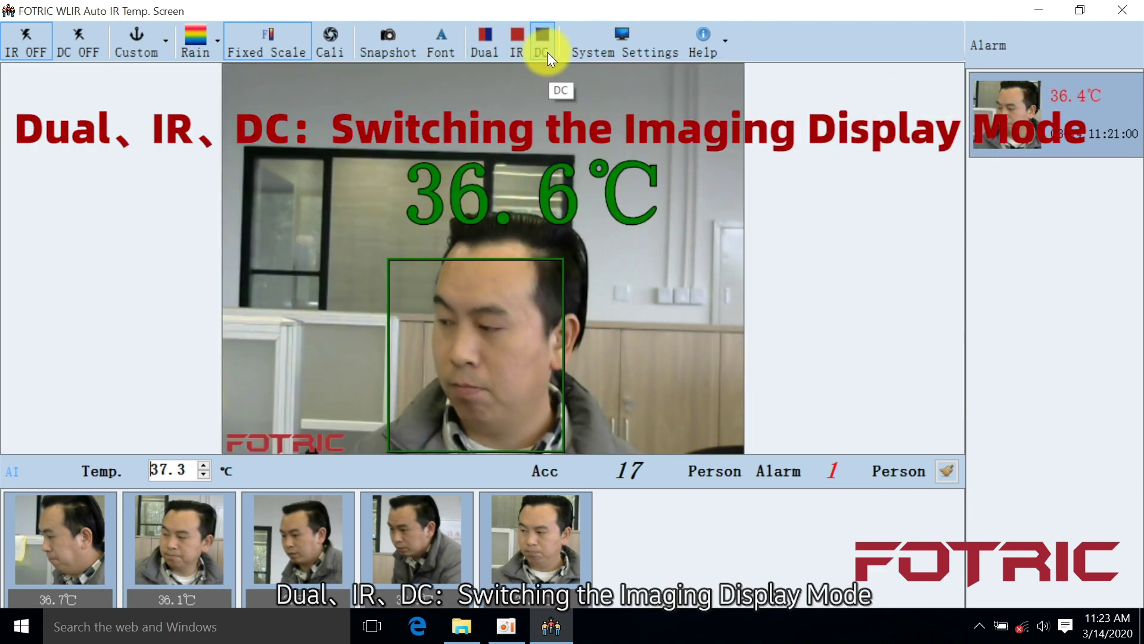
left_click(482, 53)
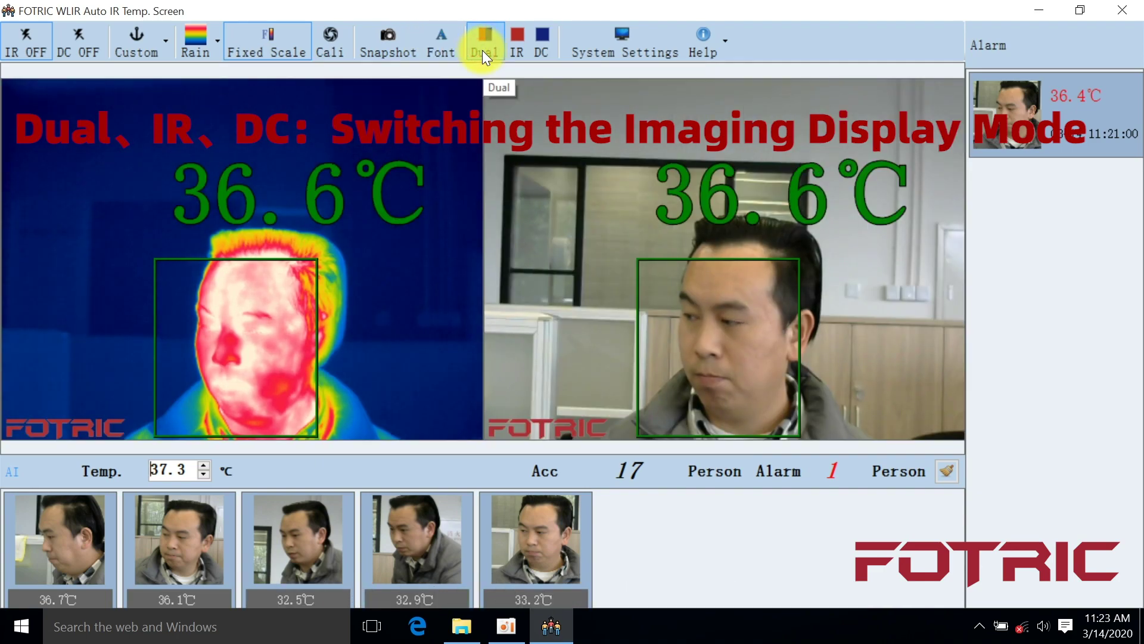
left_click(713, 56)
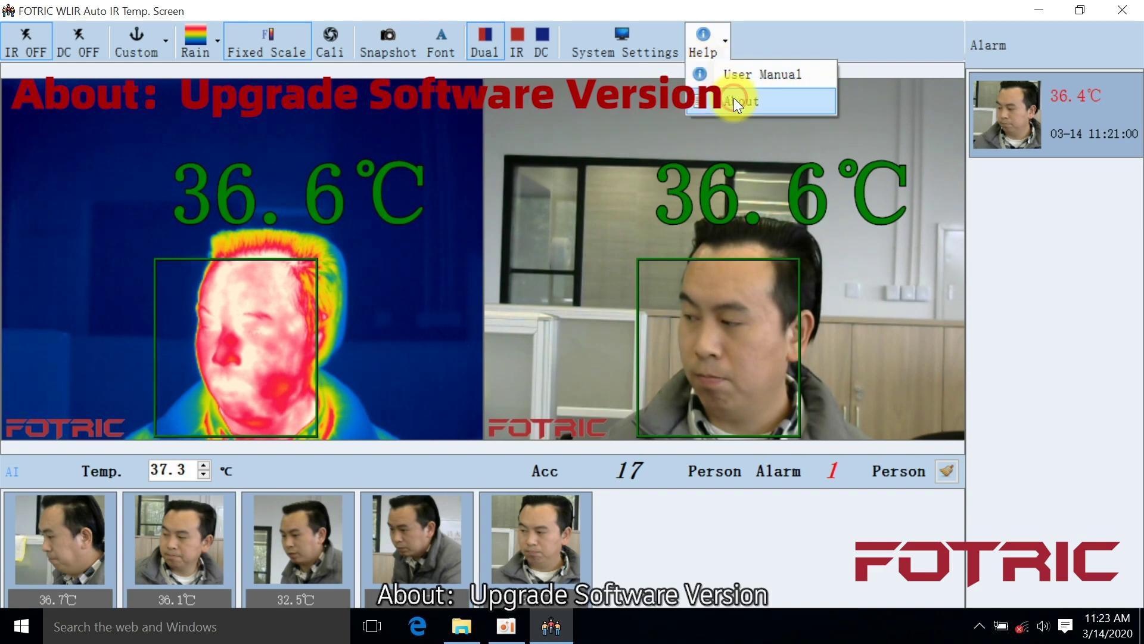